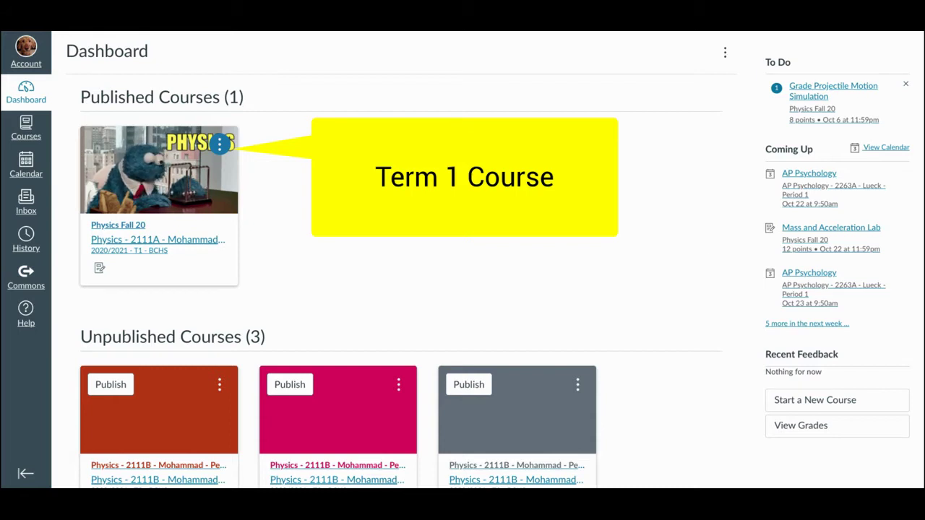
Open the red Physics 2111B Period 1 course card and go to its Settings page
scroll(704, 262, down, 1)
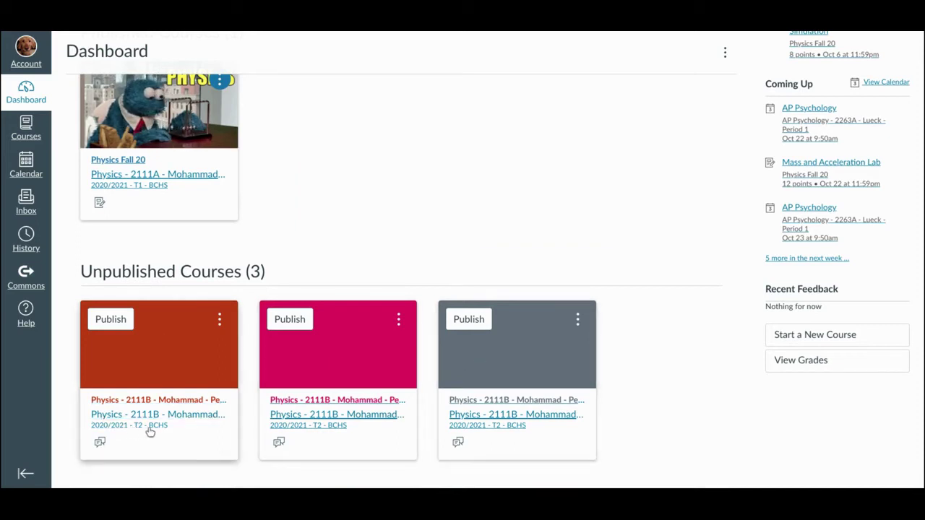
scroll(364, 255, up, 1)
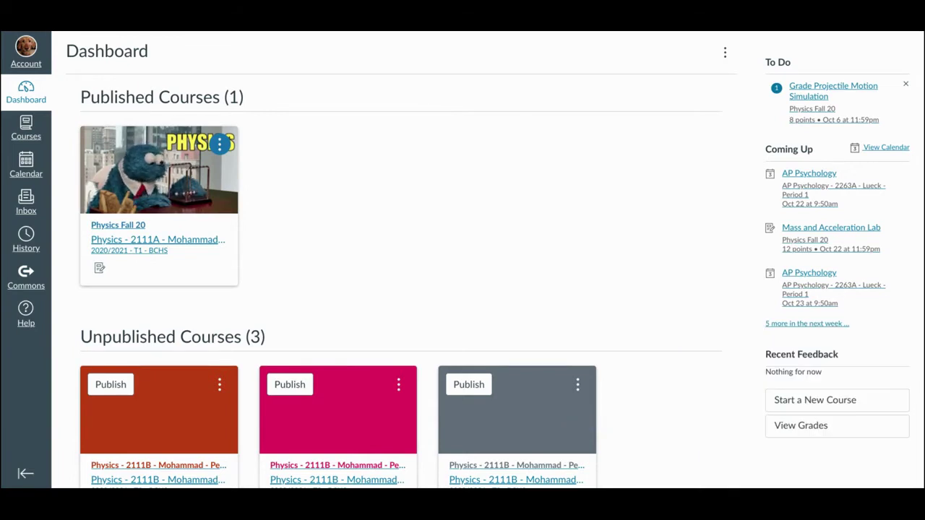
scroll(501, 263, down, 1)
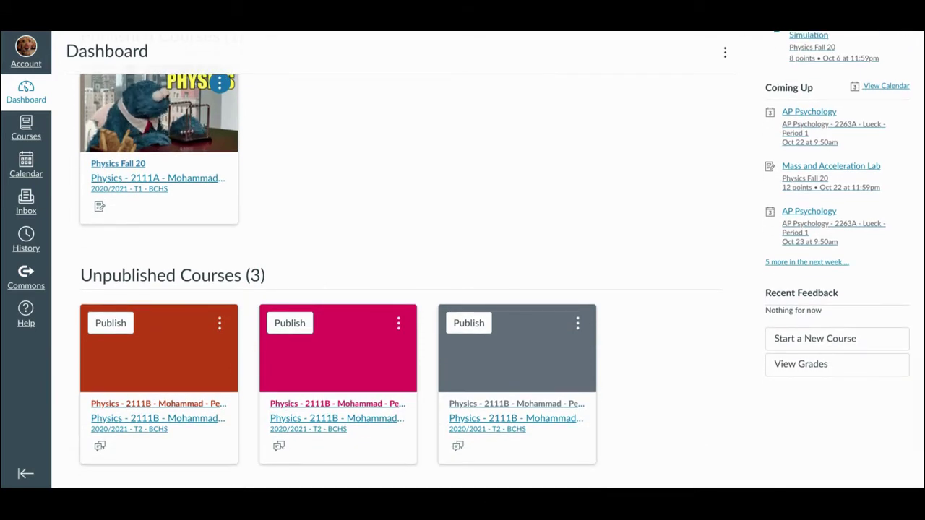
scroll(501, 250, down, 1)
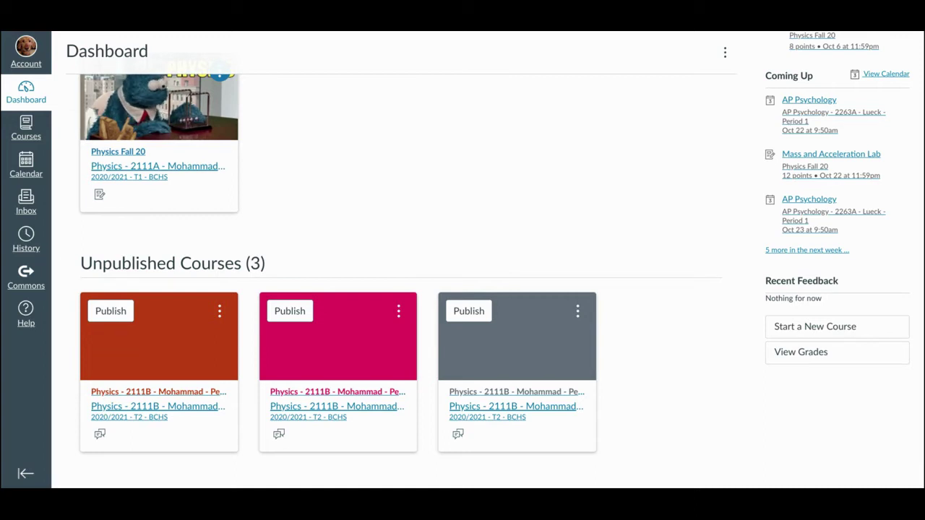
scroll(462, 260, up, 1)
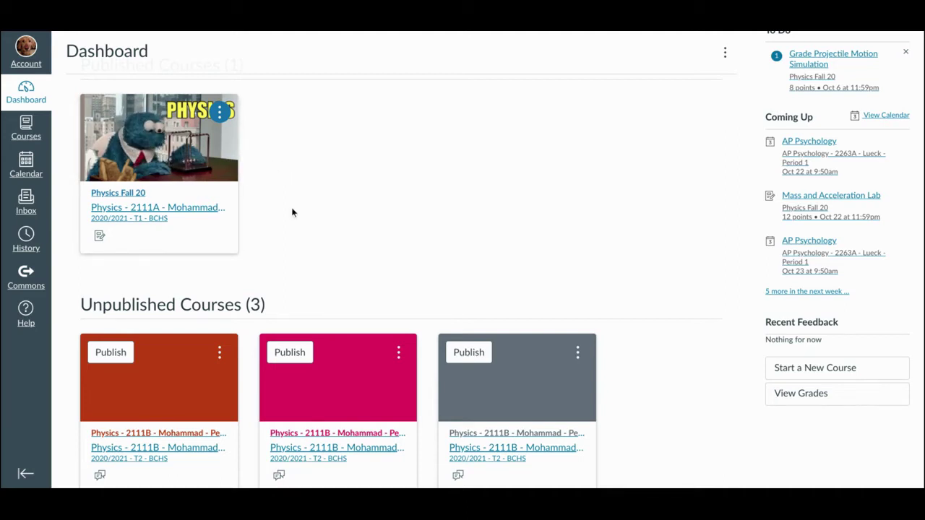
scroll(292, 207, down, 1)
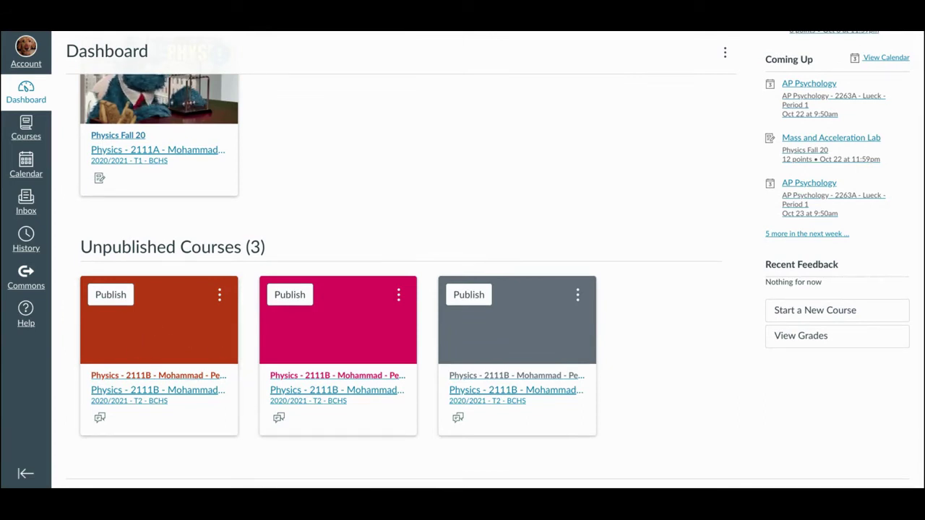
scroll(495, 255, up, 1)
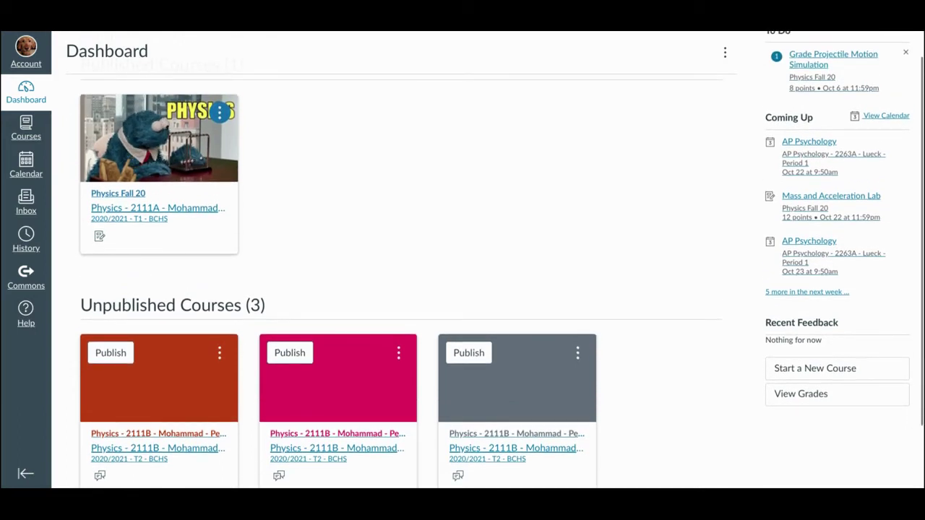
scroll(495, 255, down, 2)
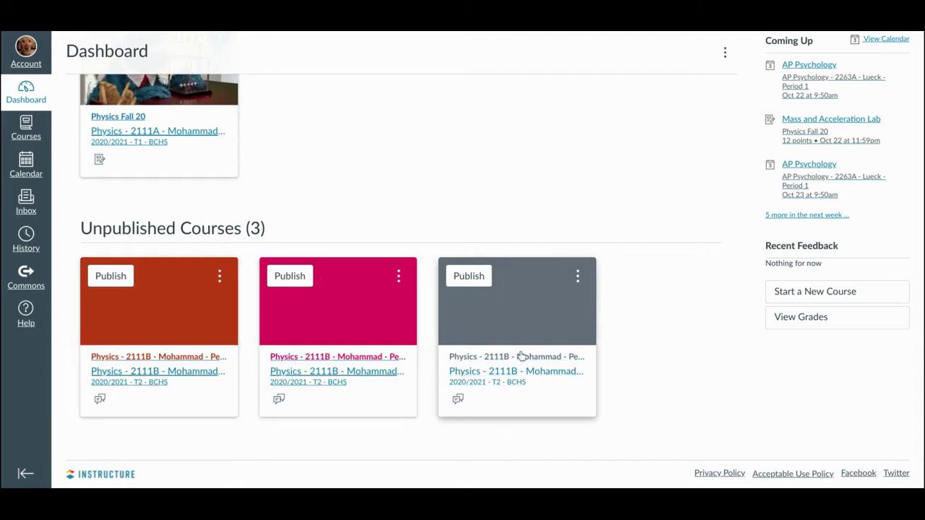
click(182, 359)
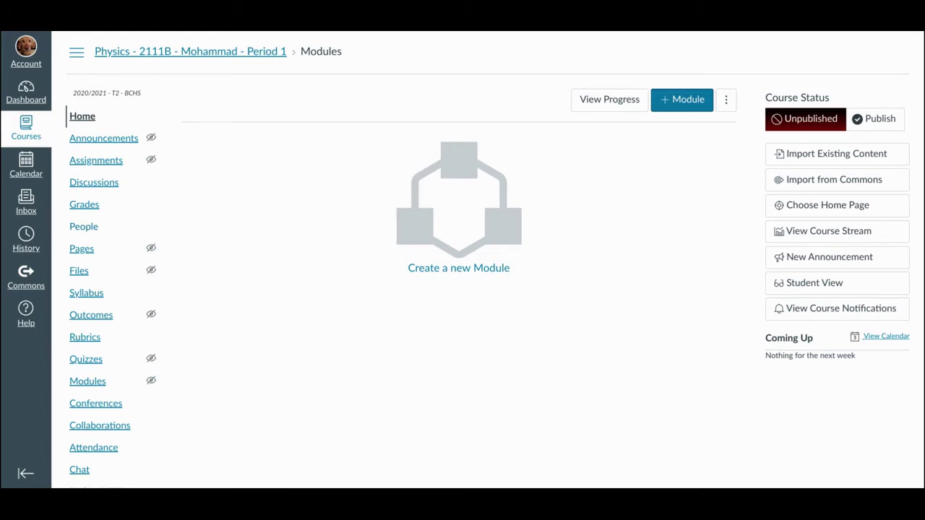
scroll(495, 253, down, 3)
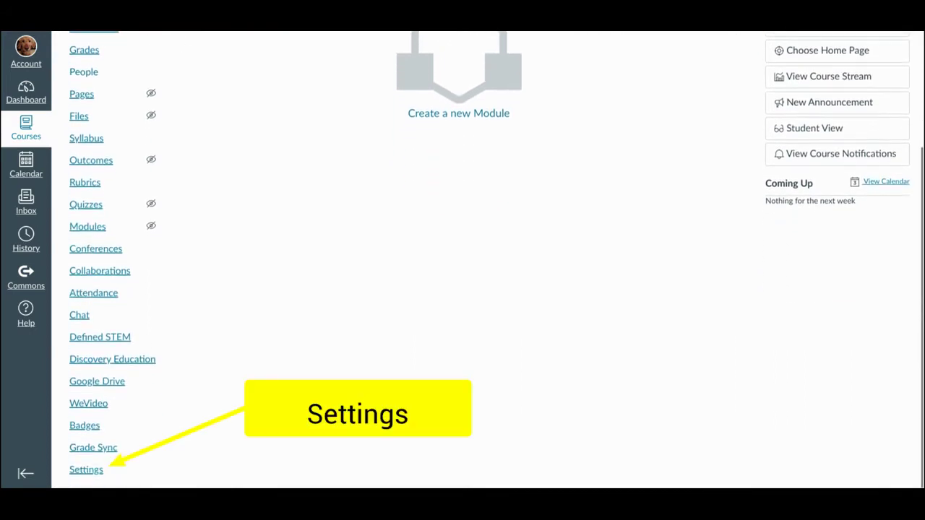
click(82, 474)
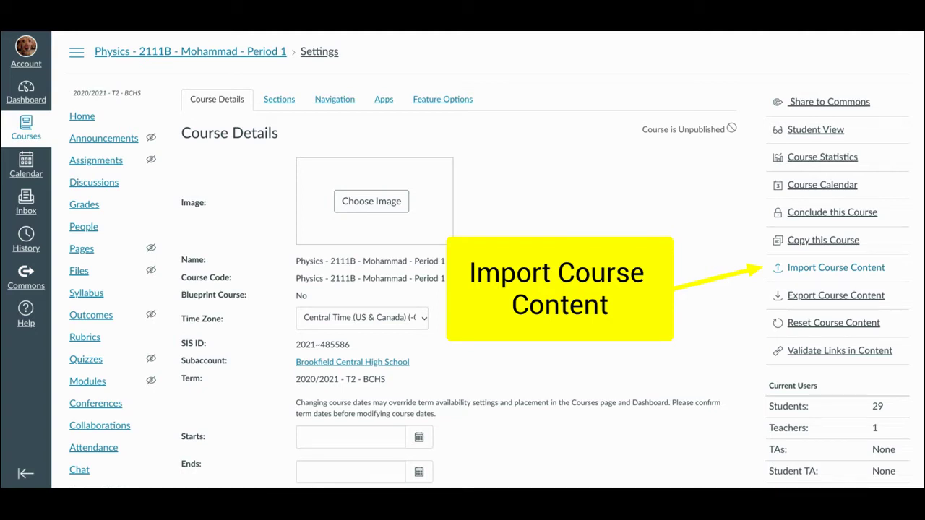
Start an Import Course Content on the Period 1 course from its Settings sidebar
click(822, 271)
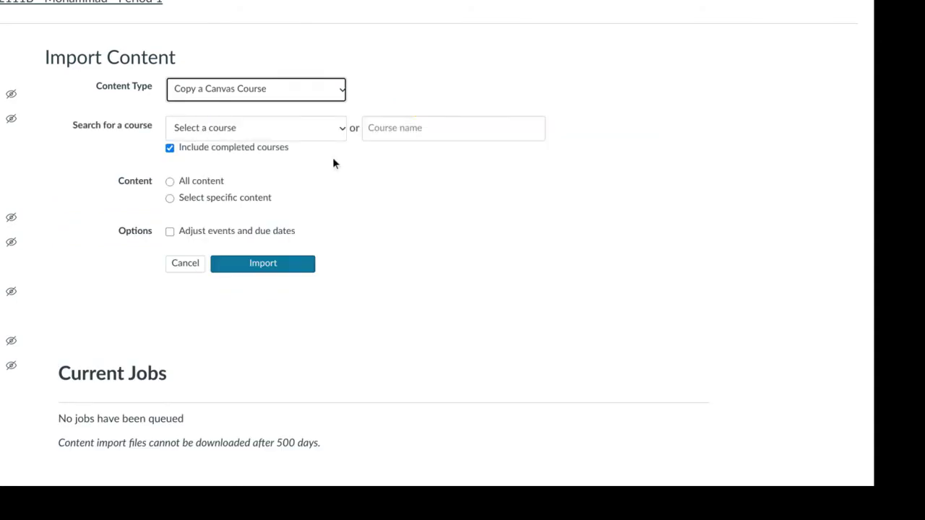
Pick the T1 Physics course as the source in the Select a course dropdown
click(333, 133)
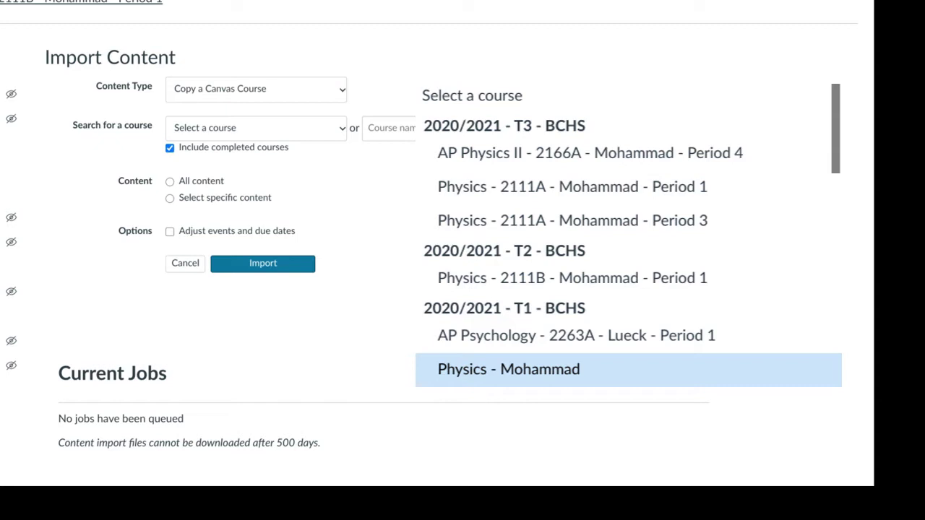
key(Return)
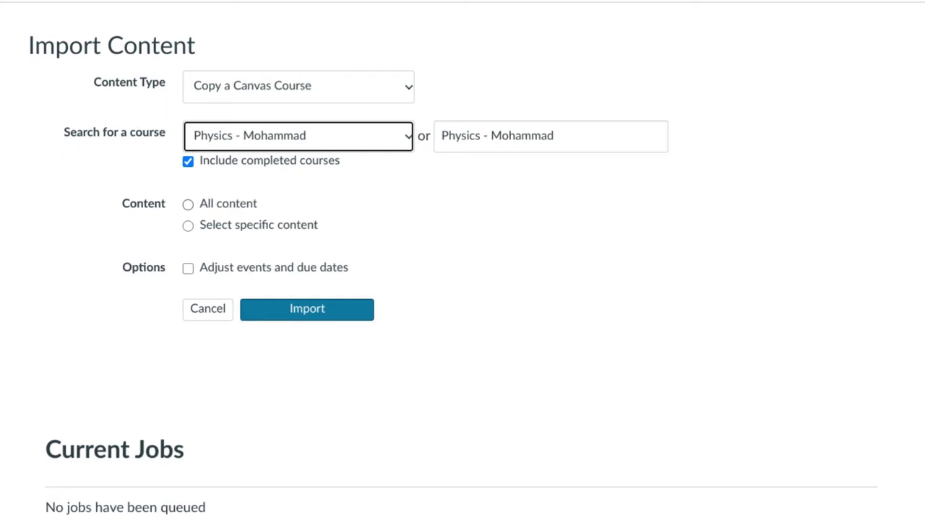
Set the migration option to Select specific content instead of All content
click(188, 205)
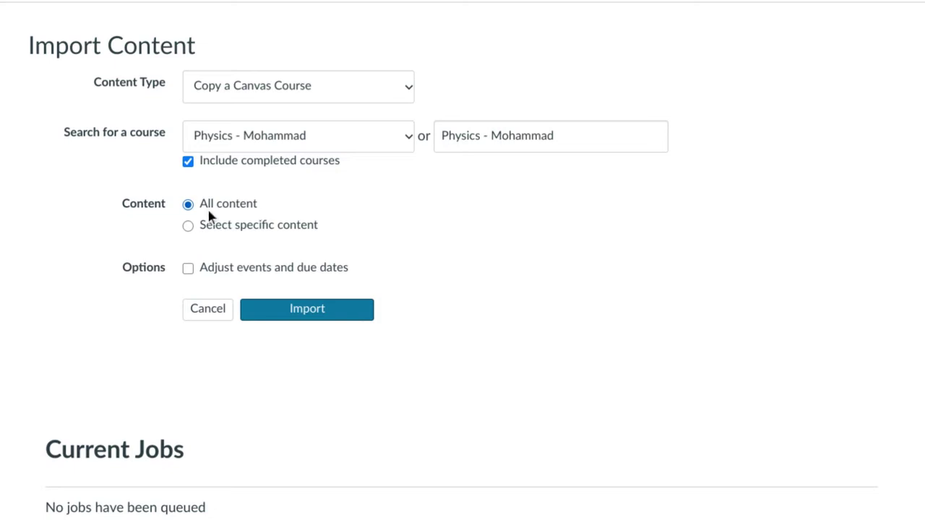
click(188, 226)
click(188, 206)
click(187, 225)
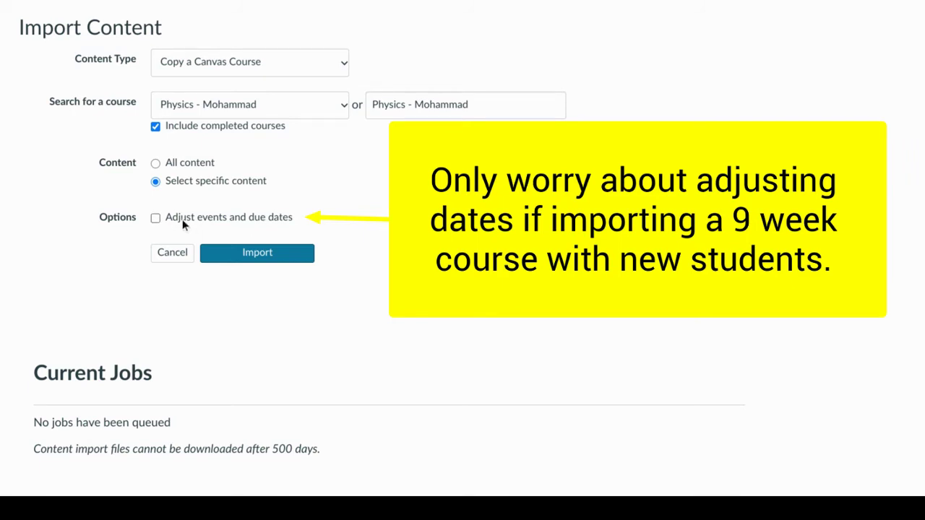
Leave Adjust events and due dates unticked and start the course copy import
click(155, 218)
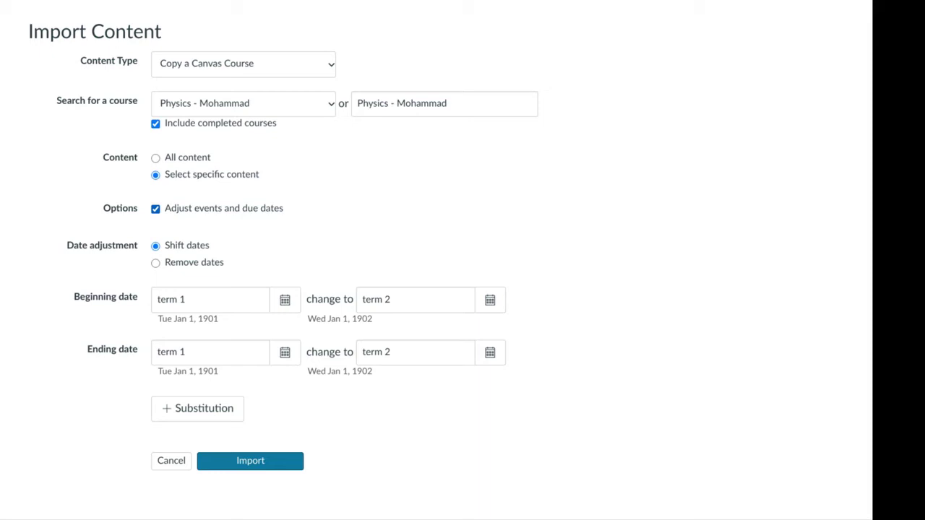
click(156, 210)
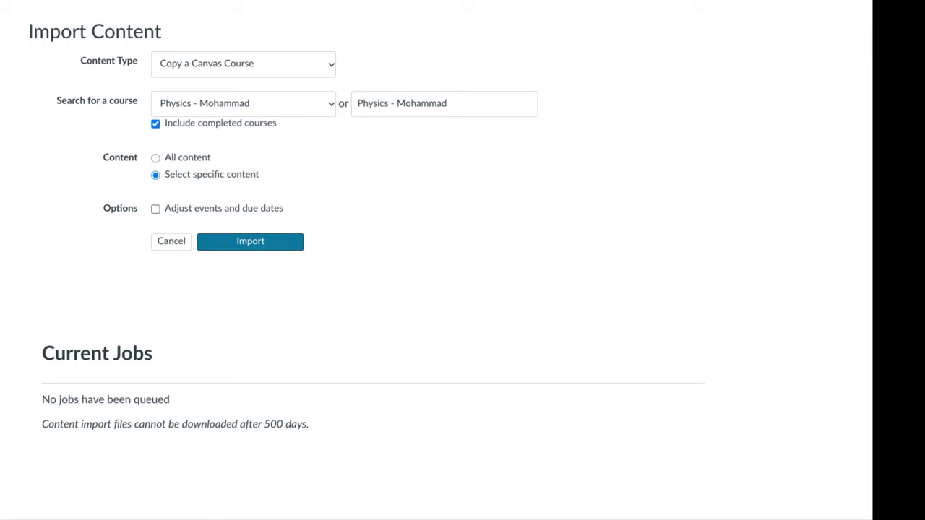
click(250, 244)
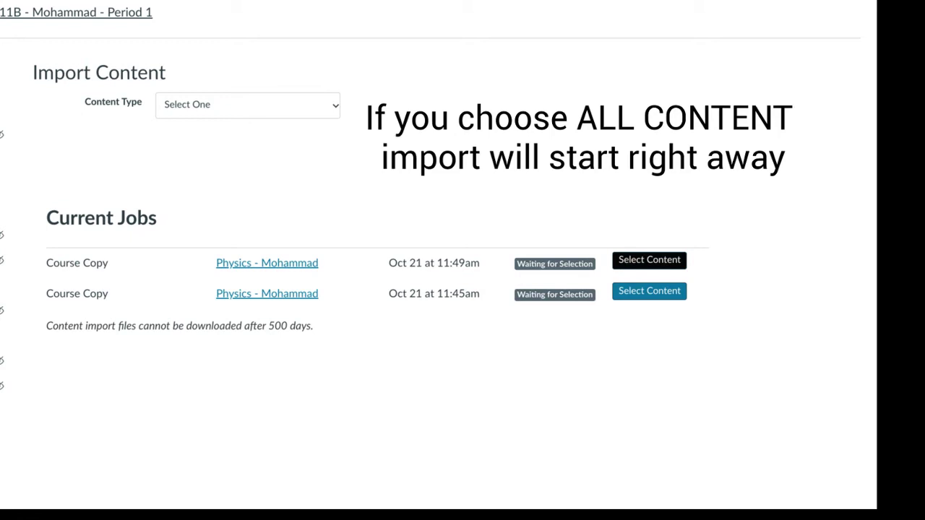
Open Select Content on the queued copy, listing Assignments (149), Quizzes (40) and Files (29)
click(643, 261)
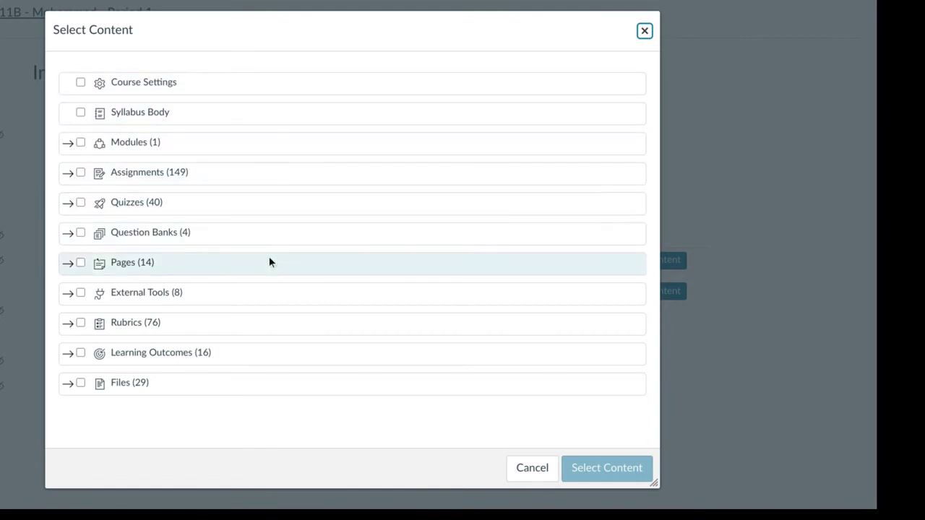
scroll(260, 337, down, 2)
scroll(260, 338, up, 2)
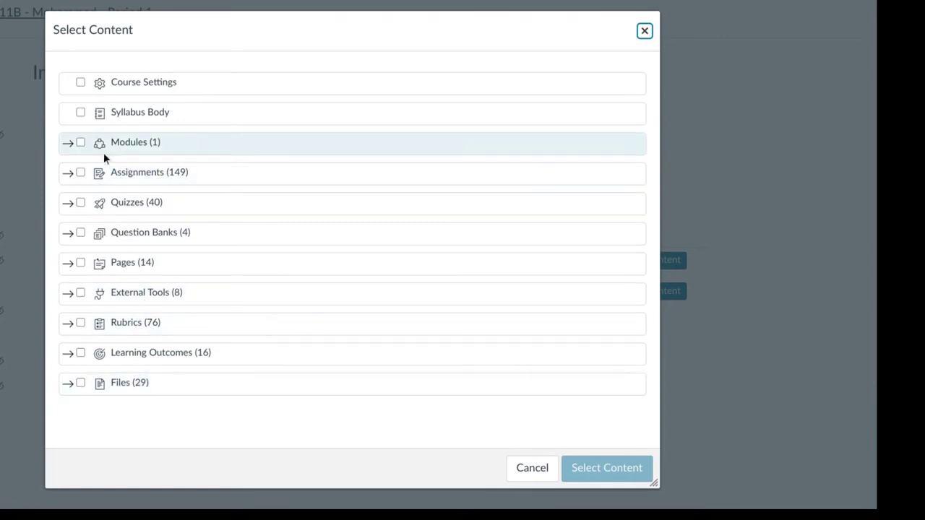
click(68, 175)
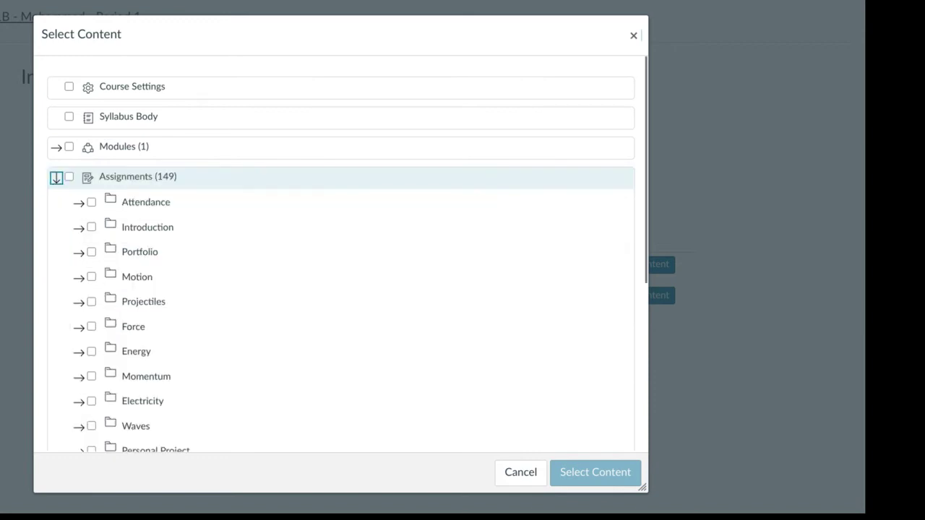
click(57, 178)
click(57, 210)
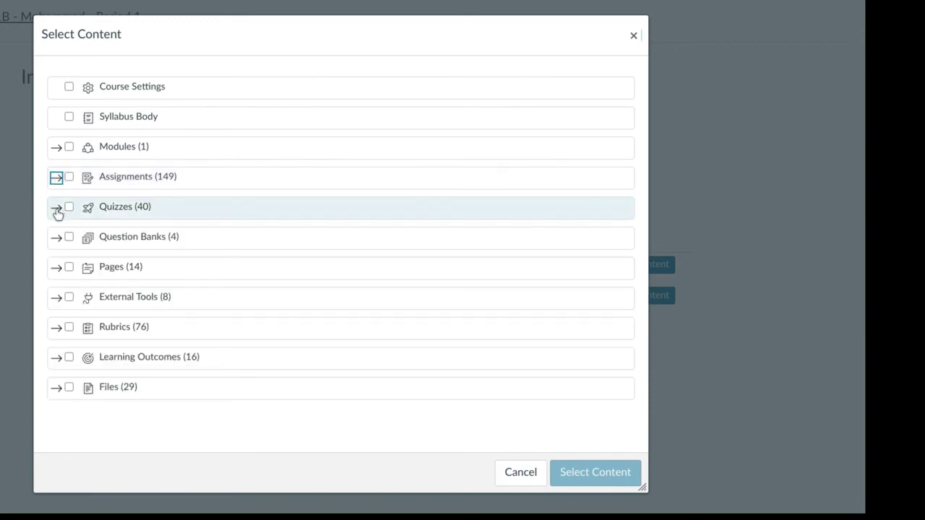
click(57, 210)
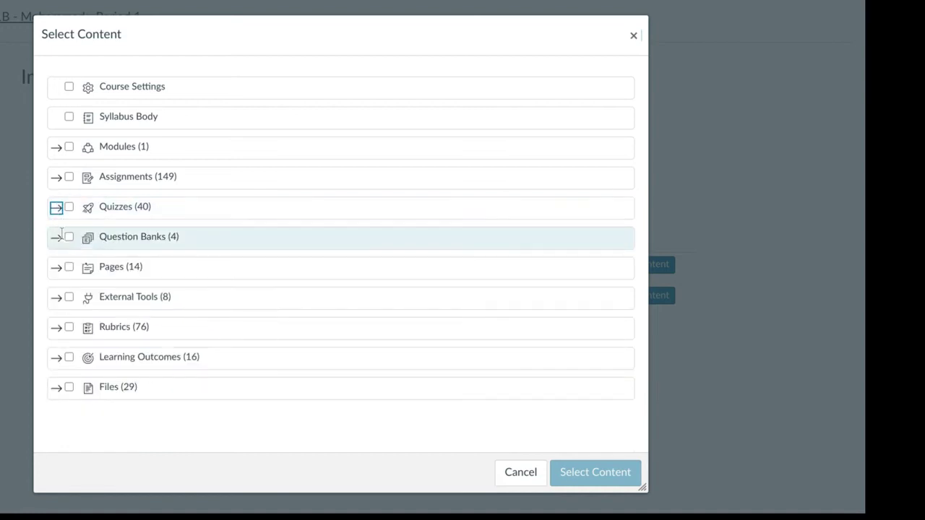
click(56, 238)
click(56, 239)
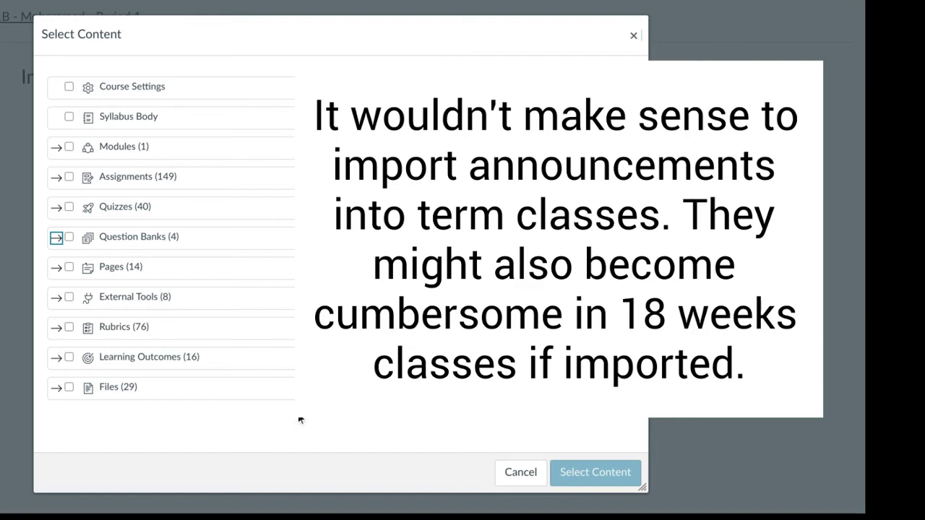
Check every category from Course Settings through Files, including all quizzes, and confirm the selection
click(70, 89)
click(69, 117)
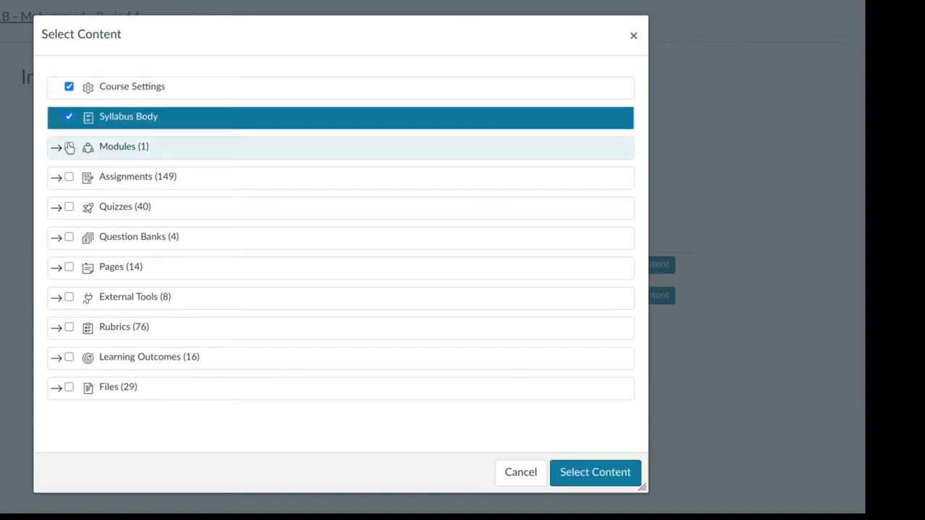
click(68, 147)
click(69, 178)
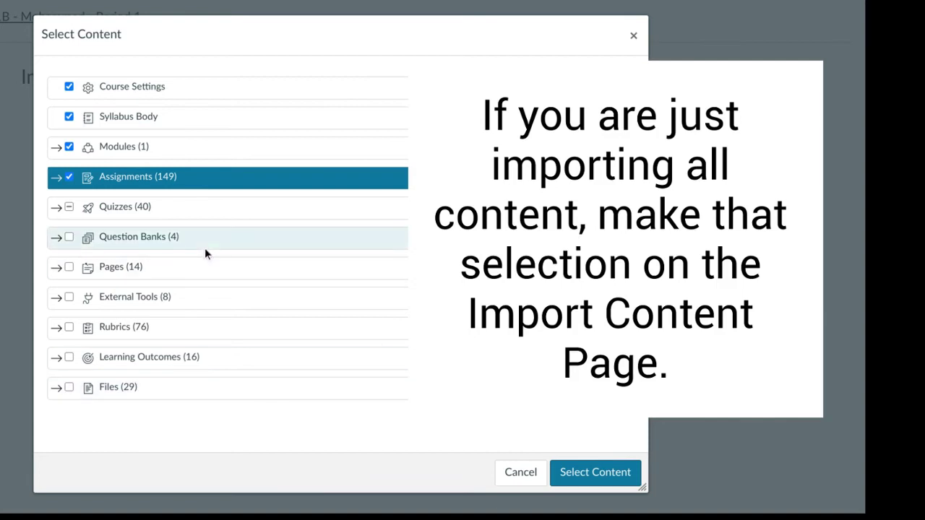
click(70, 207)
click(70, 208)
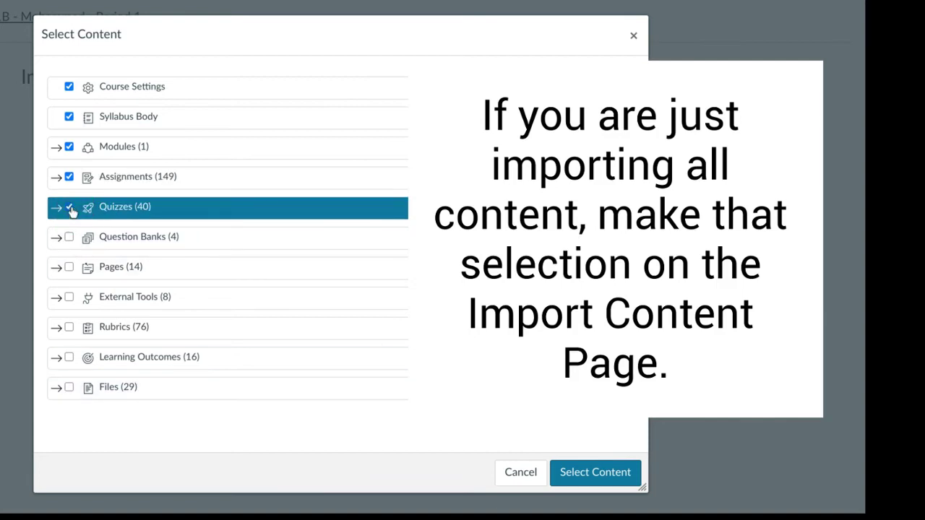
click(70, 237)
click(69, 267)
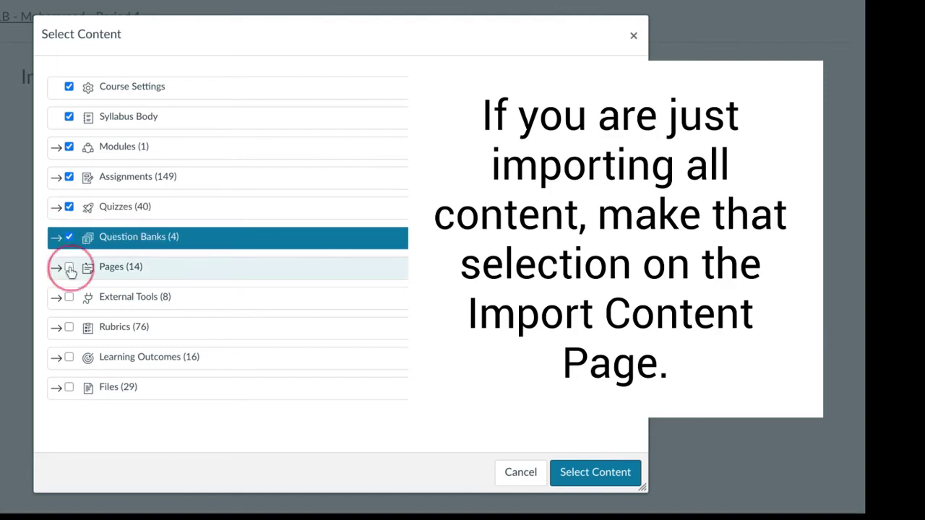
click(69, 297)
click(69, 387)
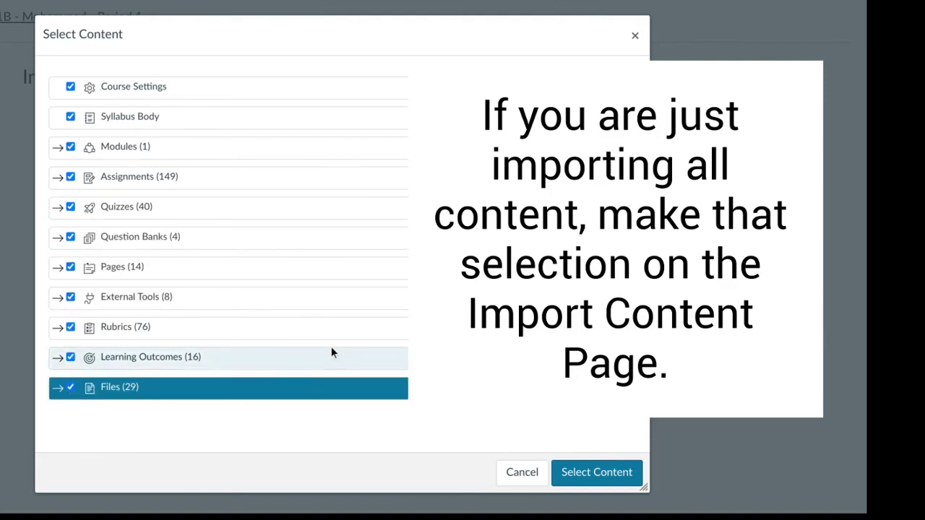
click(586, 473)
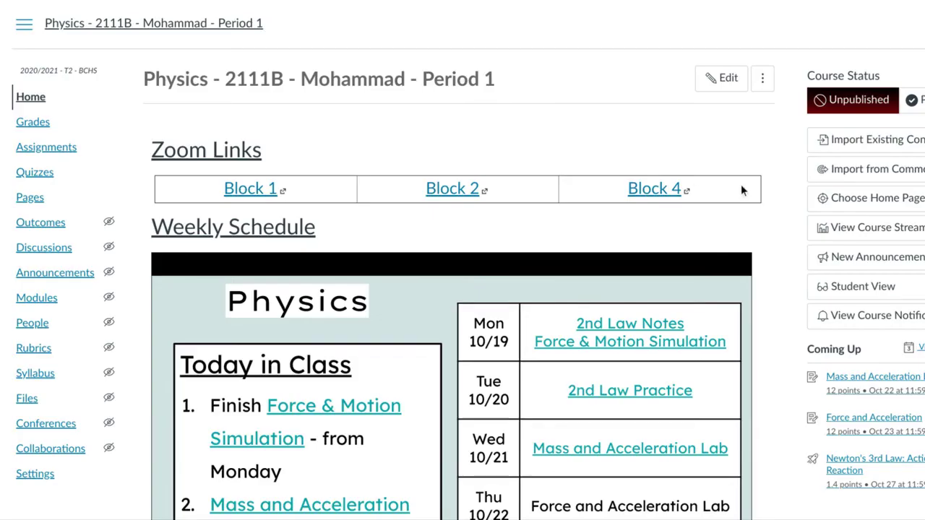
Scroll the Period 1 home page to review the copied Zoom Links and Weekly Schedule (Mon 10/19–Fri 10/23)
scroll(774, 213, down, 3)
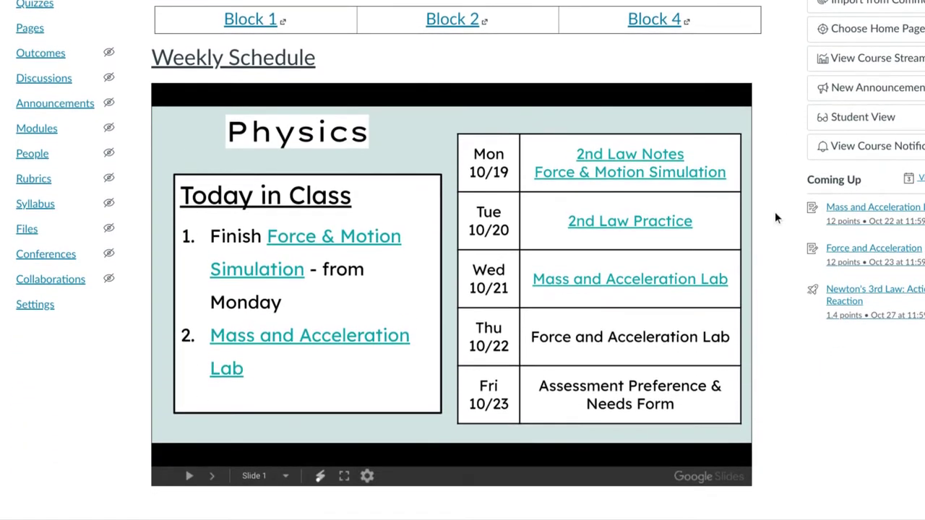
scroll(774, 211, up, 3)
scroll(774, 212, up, 1)
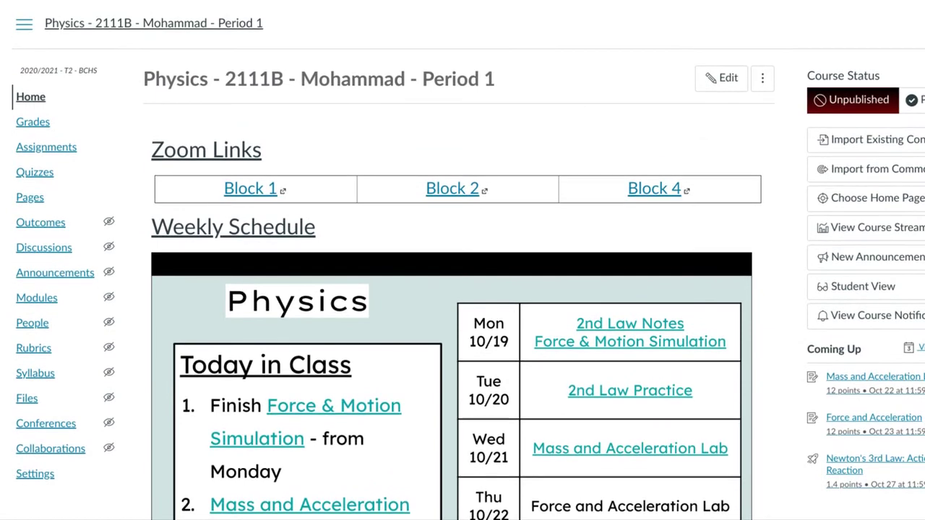
scroll(775, 212, down, 2)
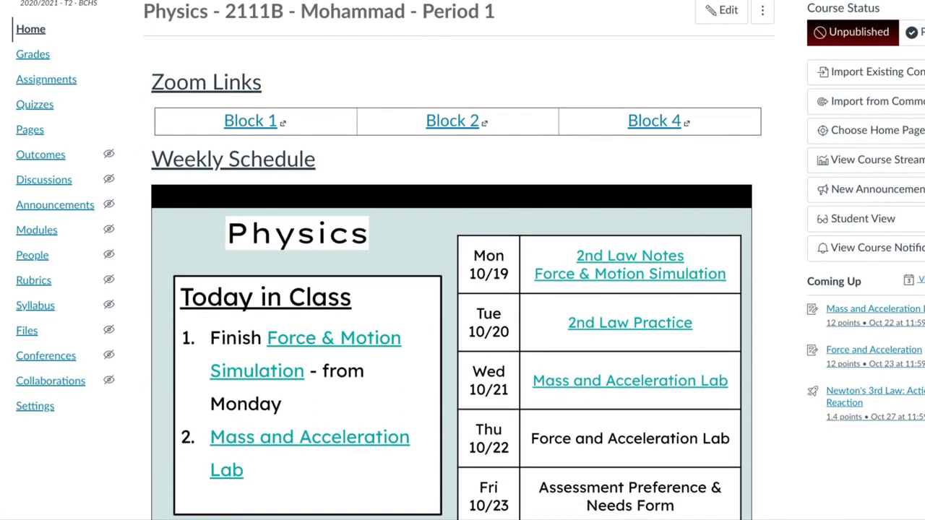
scroll(775, 212, up, 2)
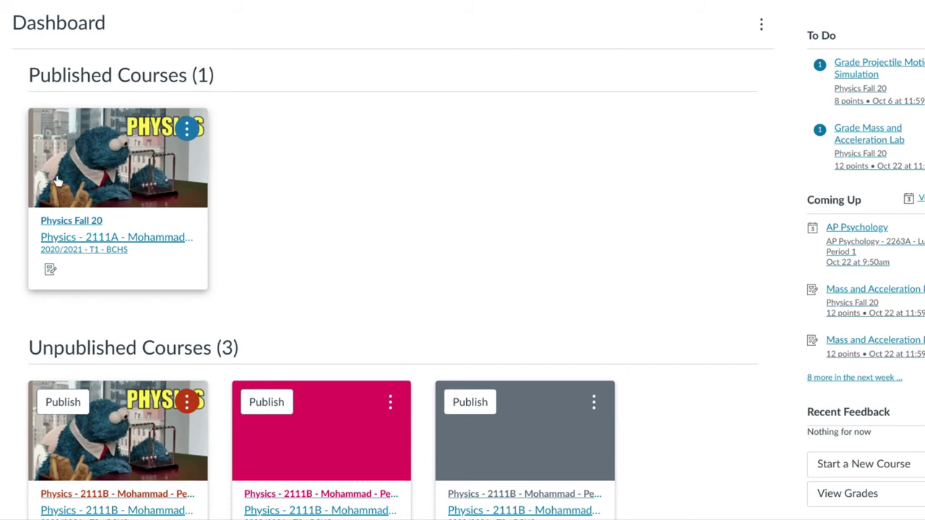
Scroll the Dashboard down to the Unpublished Courses showing all three Physics 2111B courses
scroll(355, 243, down, 2)
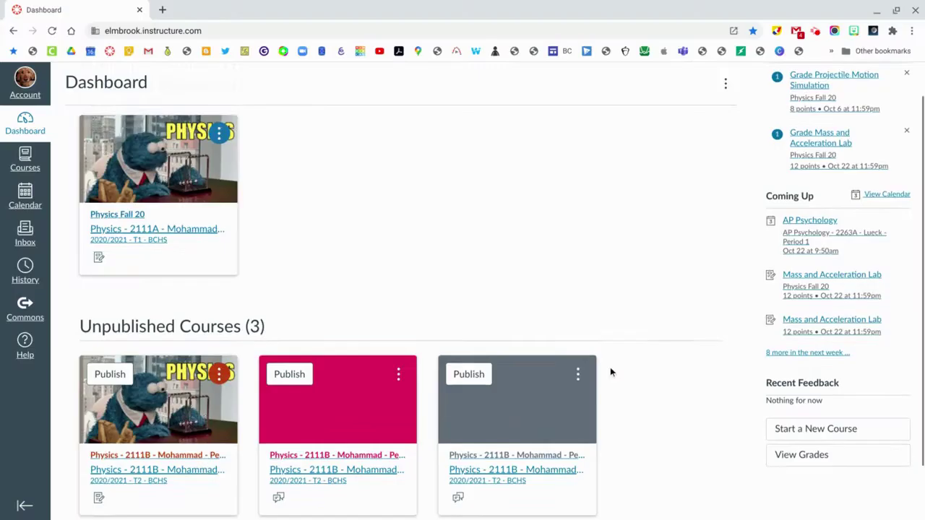
scroll(609, 372, down, 1)
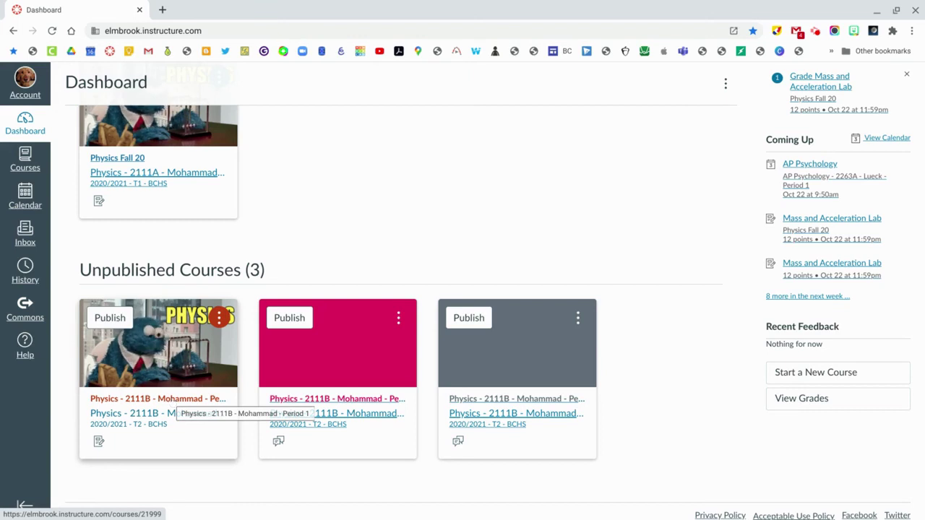
click(169, 405)
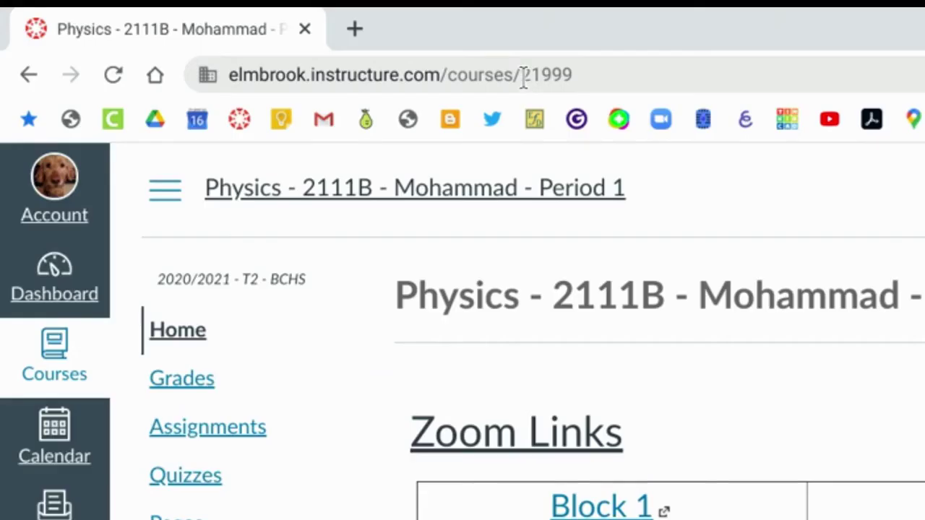
drag(525, 74, 585, 74)
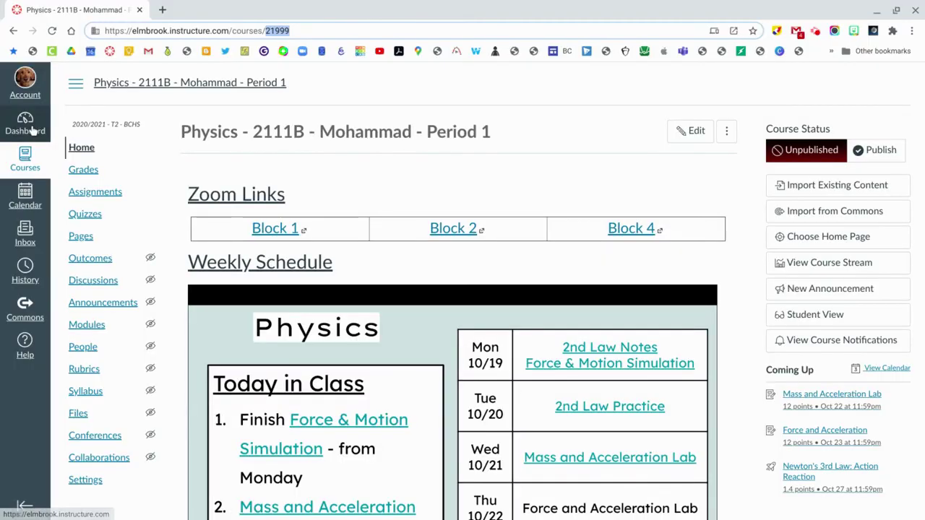
click(64, 285)
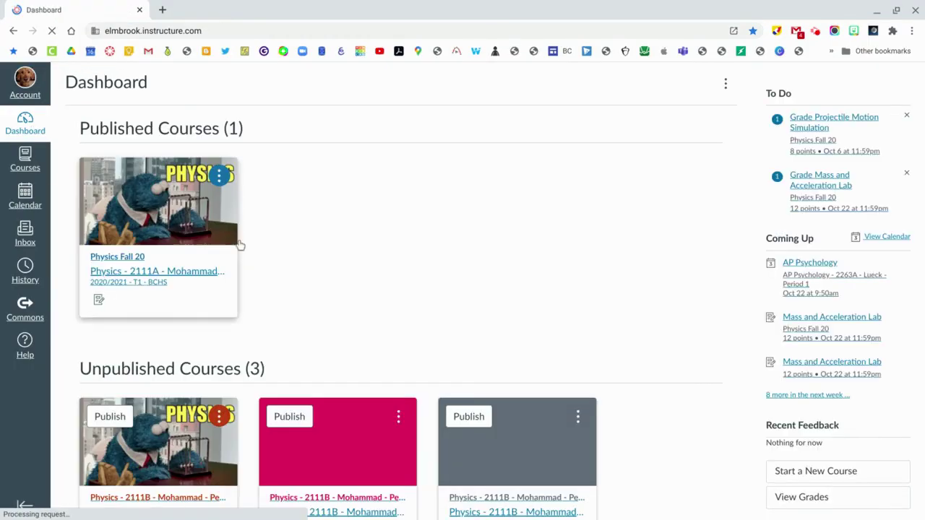
Open the pink Physics 2111B Period 2 course card and go to its Settings page
scroll(337, 334, down, 1)
scroll(346, 354, down, 1)
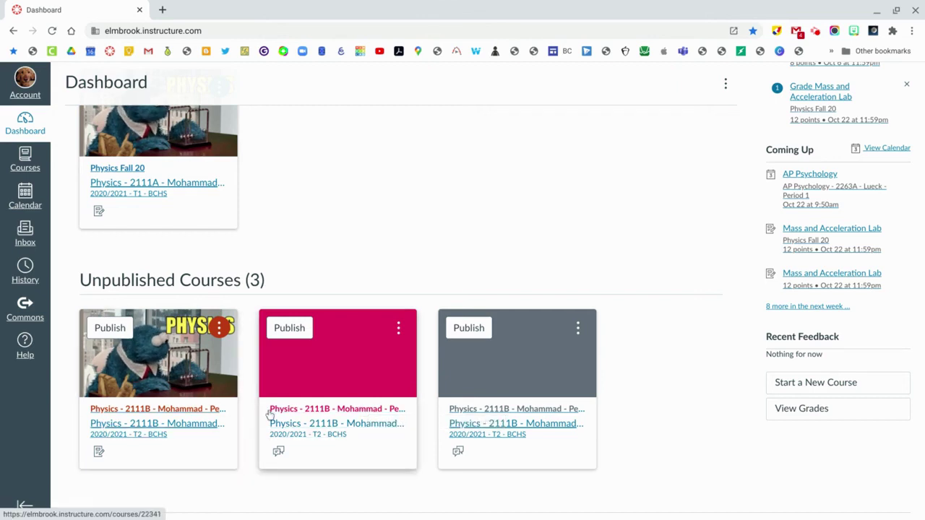
click(314, 417)
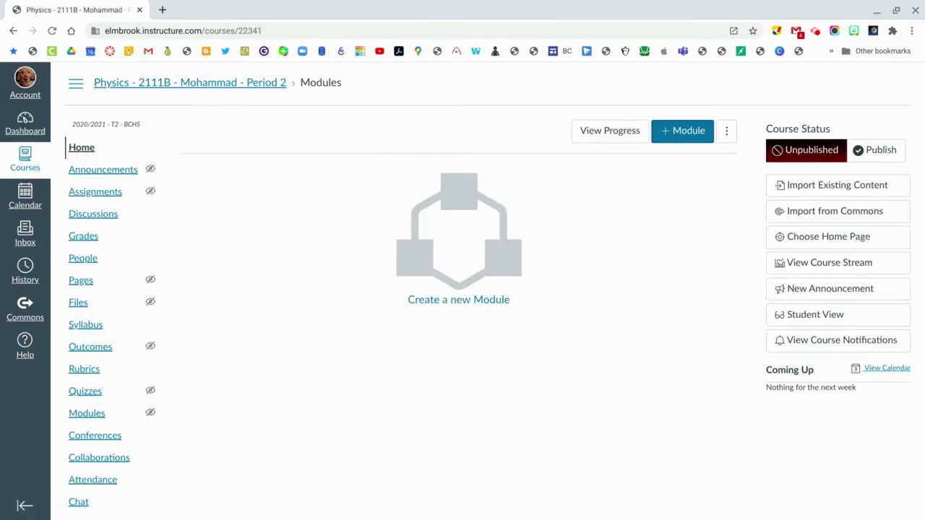
scroll(128, 388, down, 3)
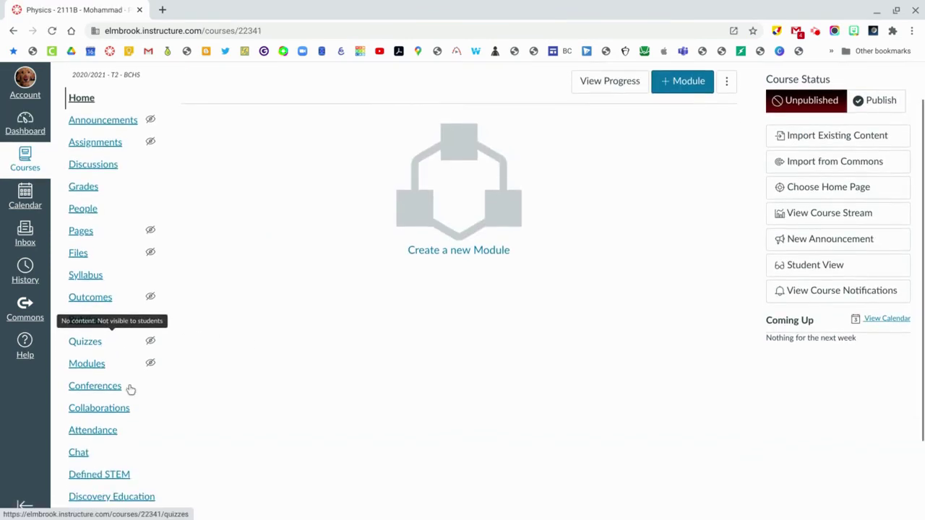
scroll(131, 390, down, 2)
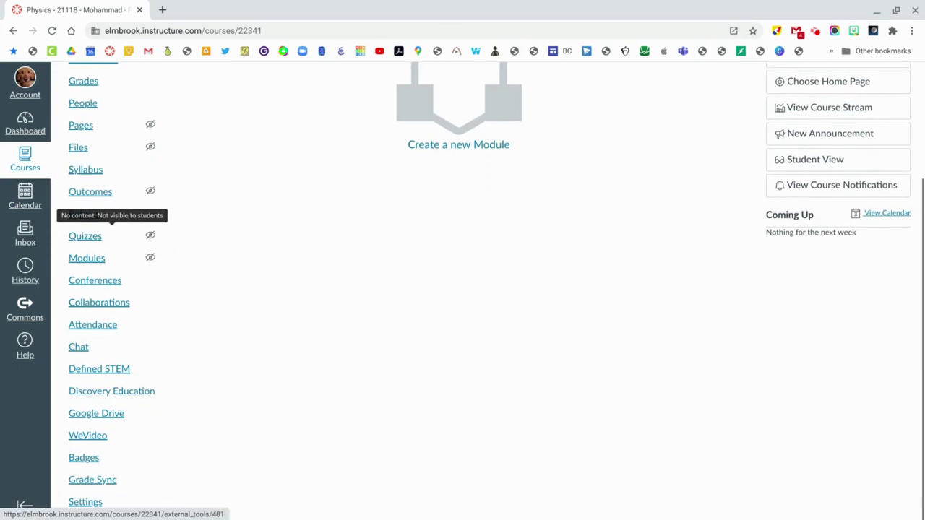
click(85, 502)
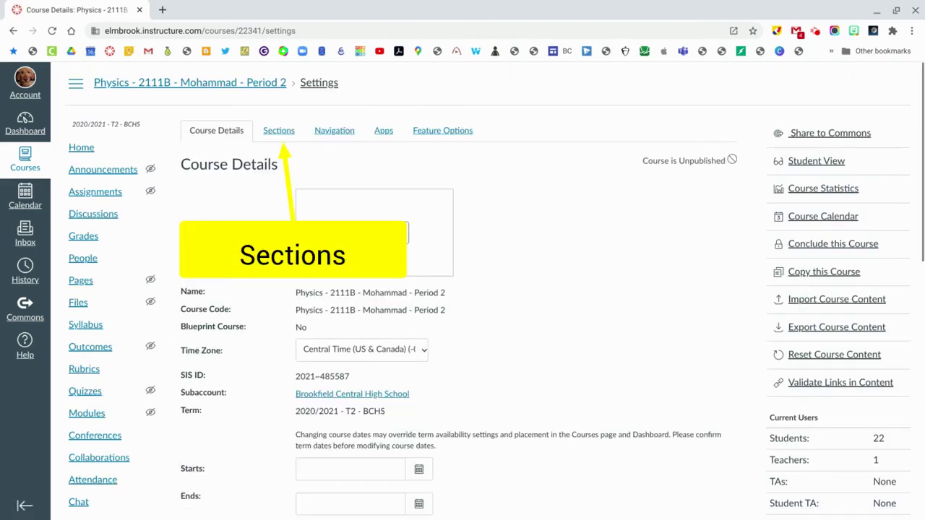
From the course's Sections list, open the Period 2 section with its 24 users
click(279, 134)
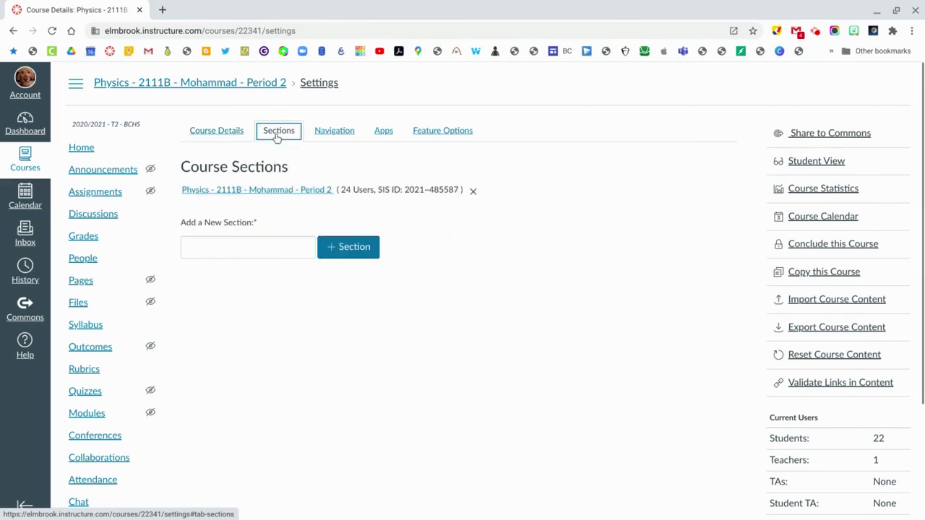
click(267, 190)
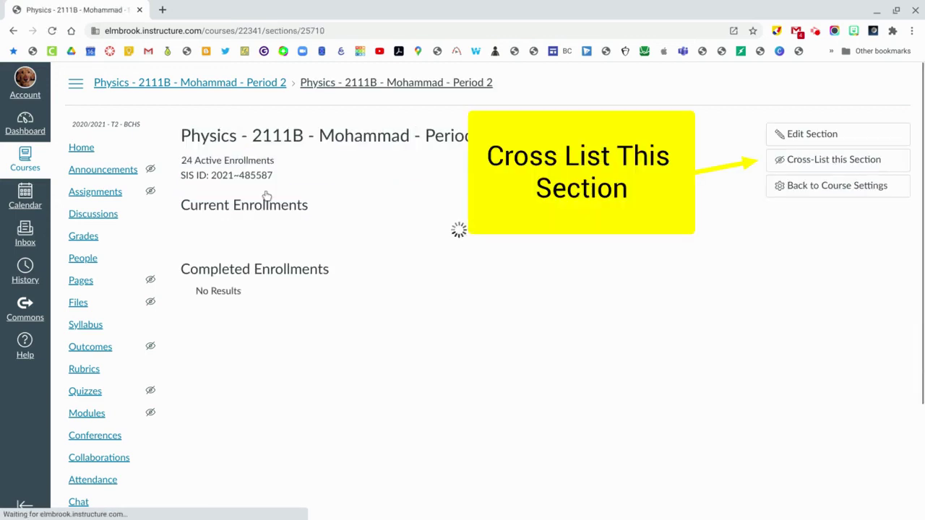
Cross-list the Period 2 section into the Period 1 course, ID 21999, then return to the Dashboard
click(794, 169)
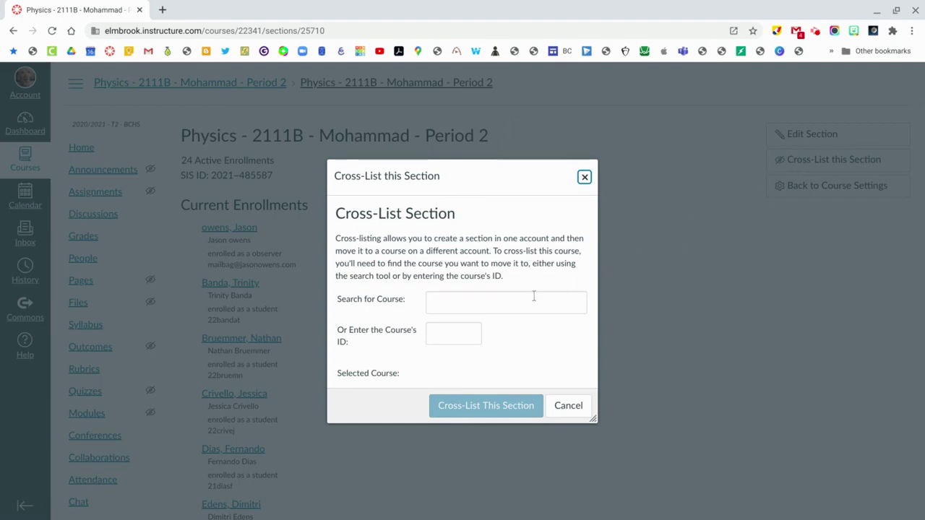
click(459, 326)
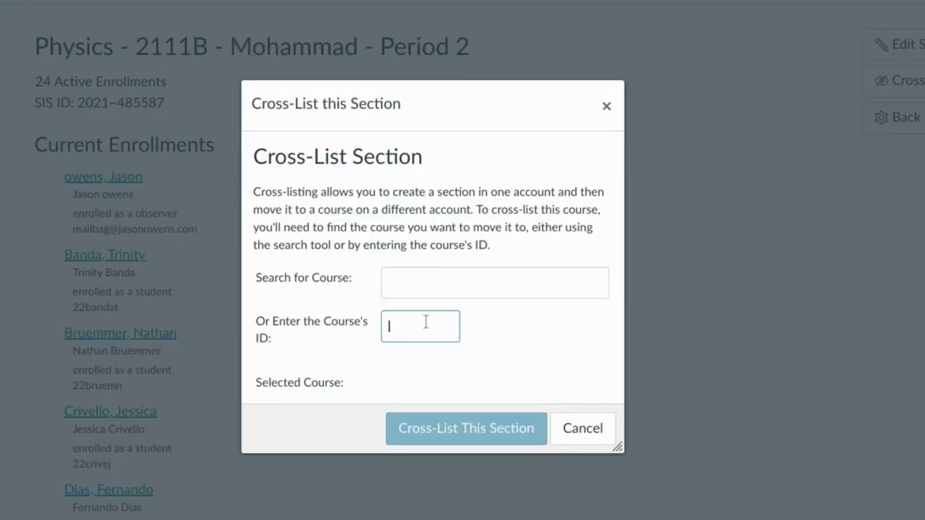
click(532, 352)
scroll(533, 352, down, 1)
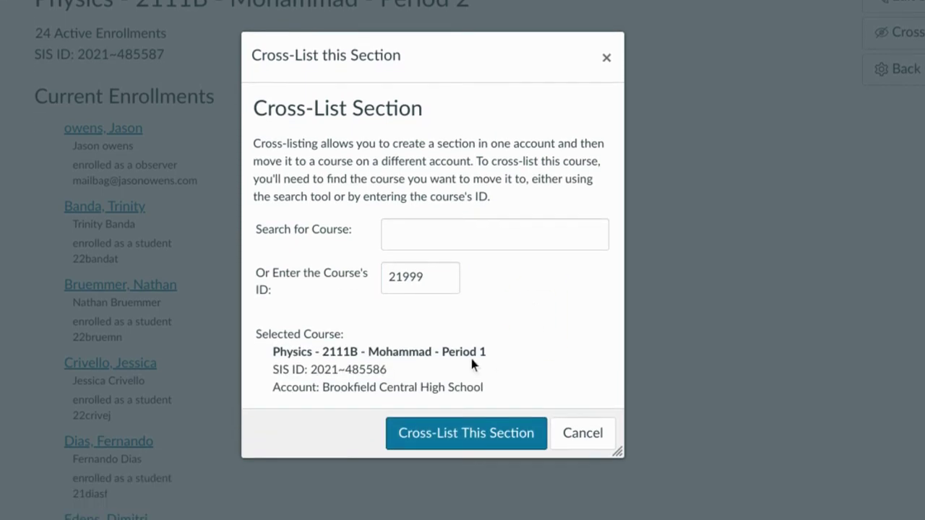
click(481, 433)
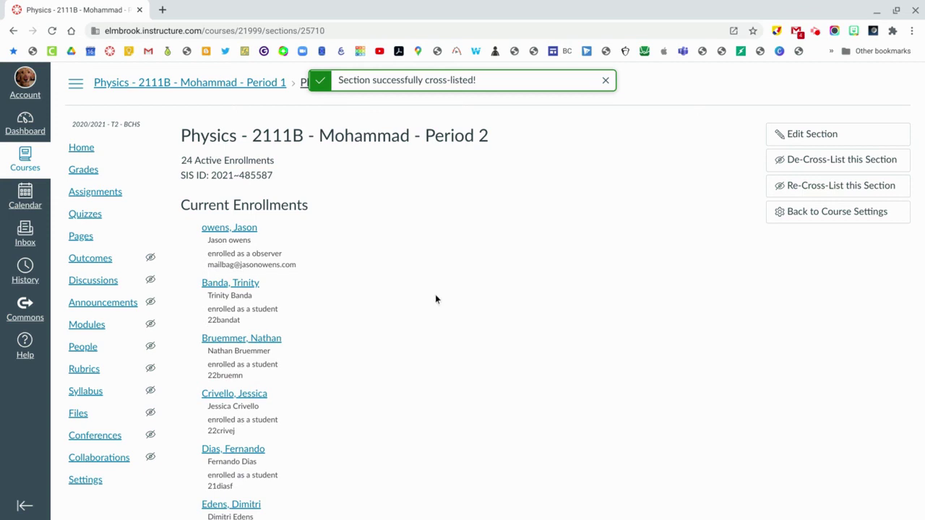
click(26, 137)
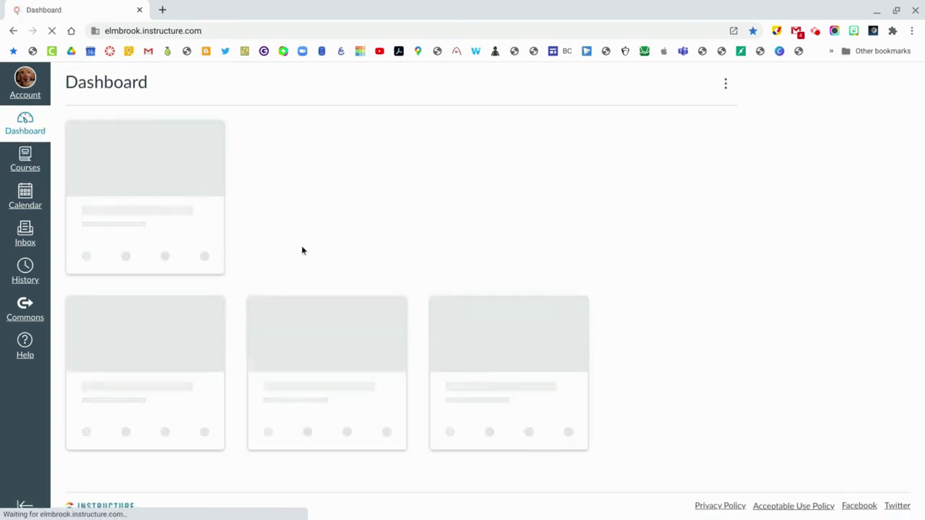
Open the unpublished Period 4 course's settings and its Period 4 section with 30 enrollments
scroll(358, 345, down, 2)
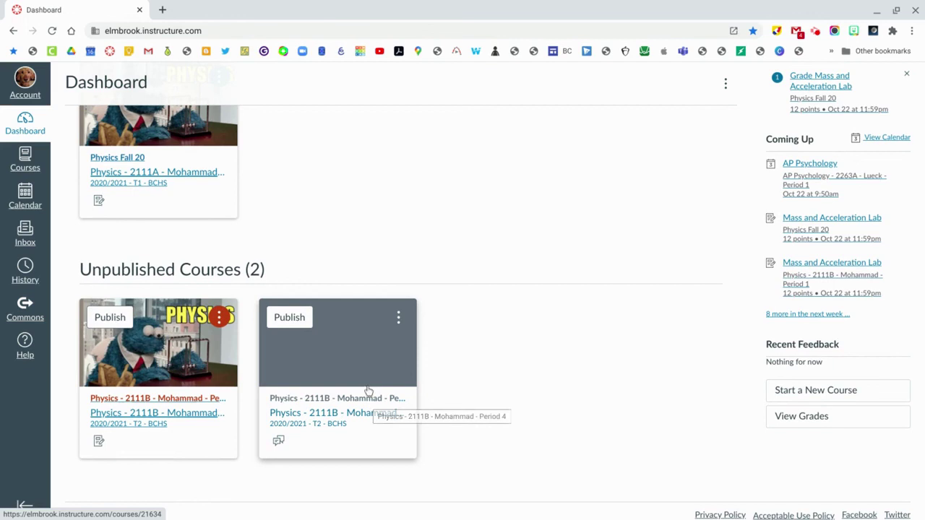
click(365, 378)
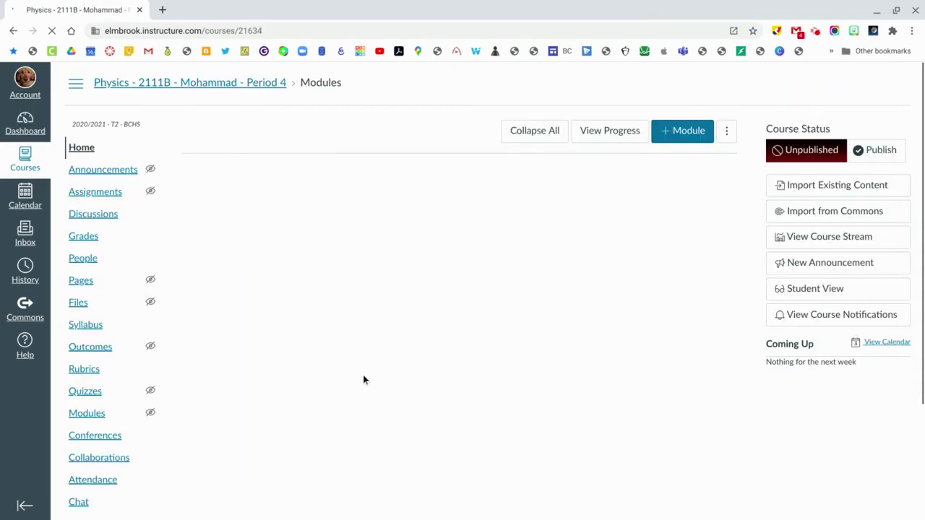
scroll(87, 385, down, 2)
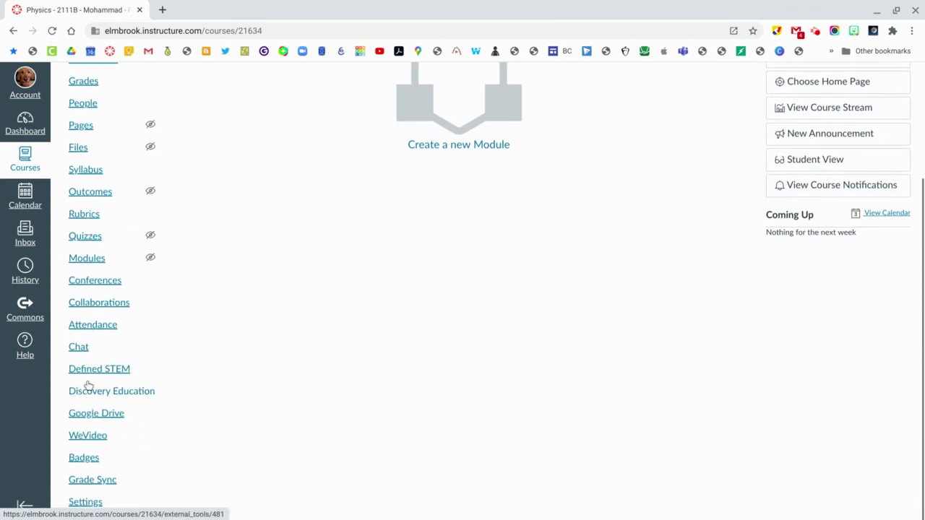
click(85, 502)
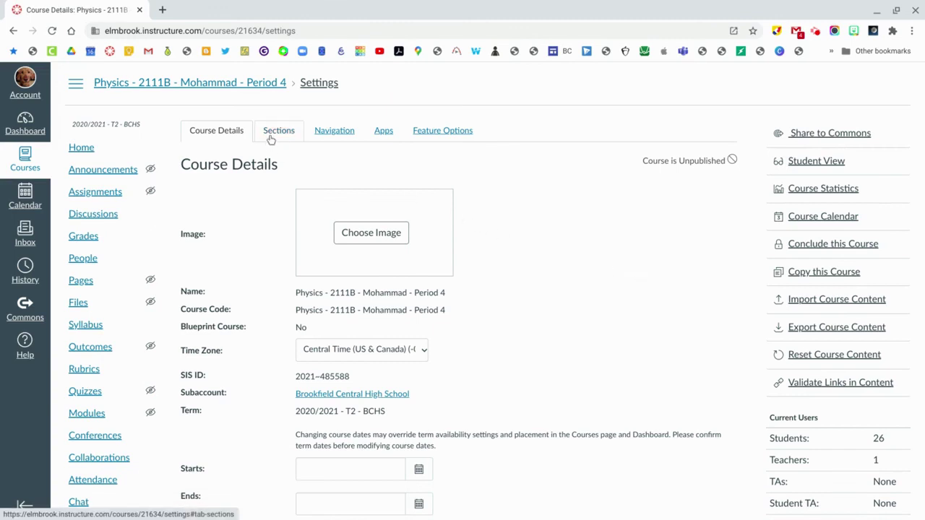
click(271, 137)
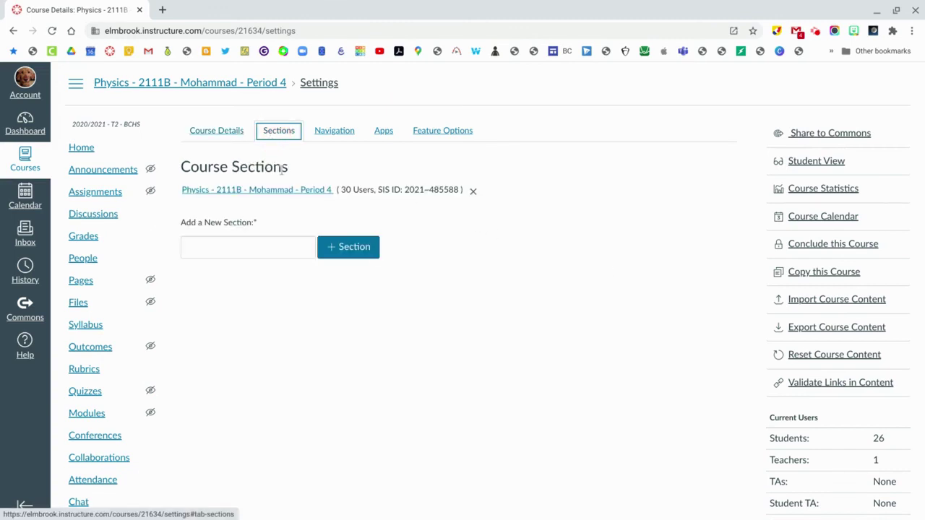
click(283, 190)
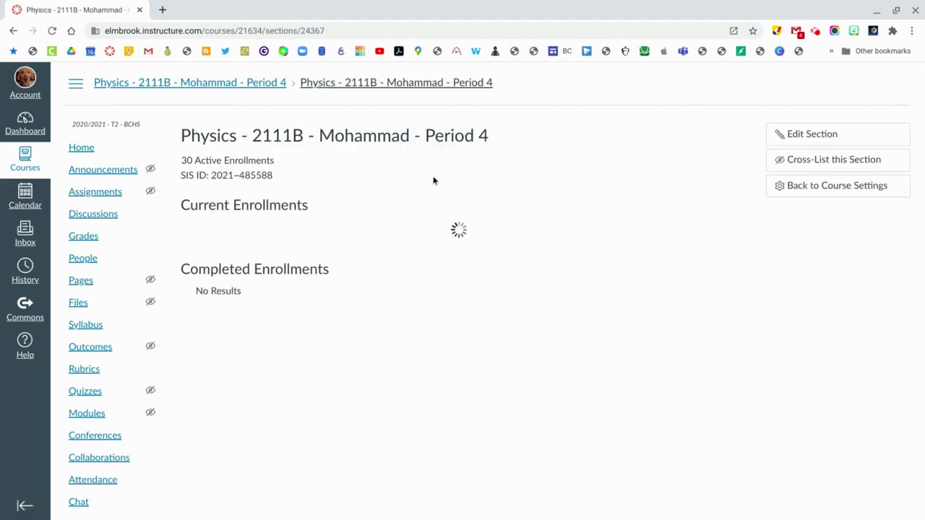
Cross-list the Period 4 section into the Period 1 course, ID 21999, and go back to the Dashboard
click(820, 163)
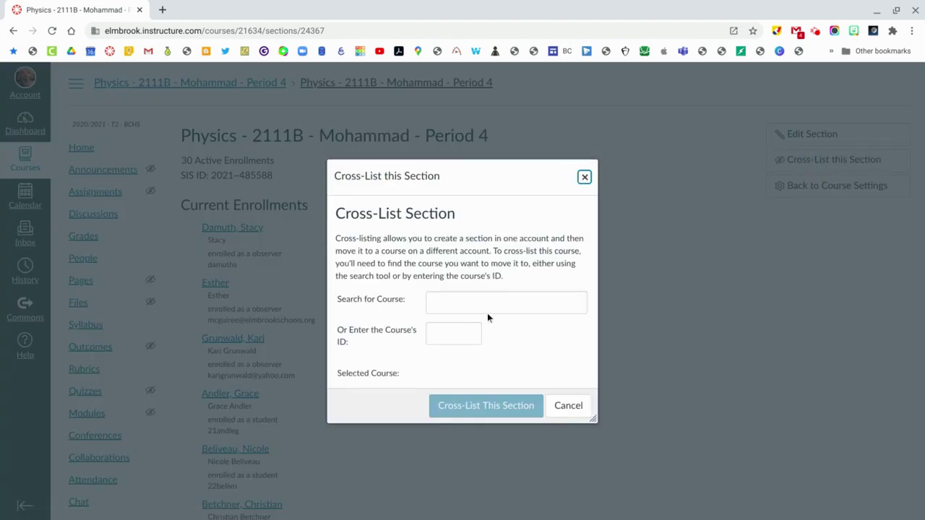
click(456, 333)
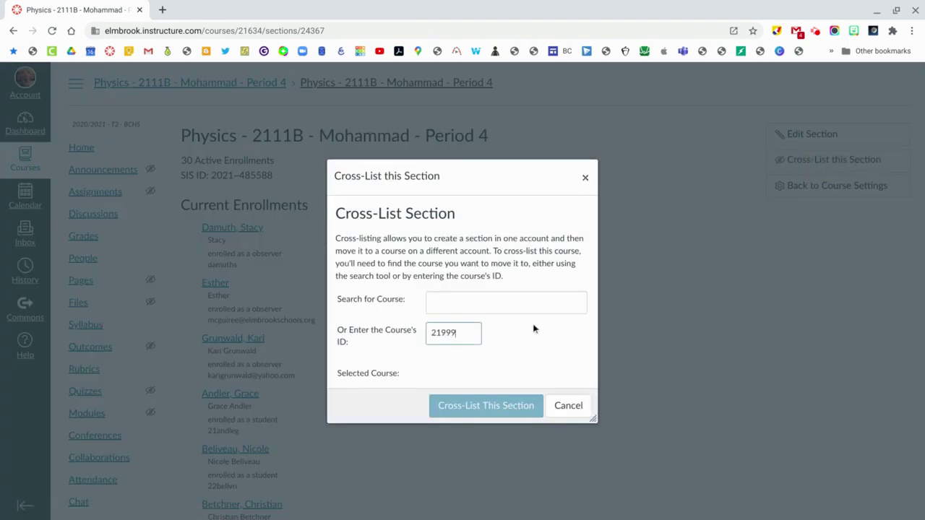
click(501, 338)
scroll(502, 338, down, 1)
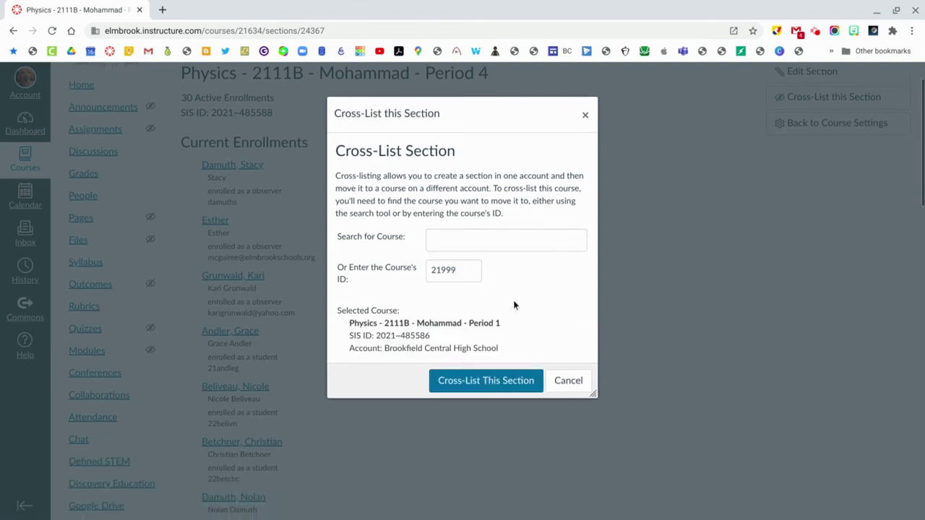
click(505, 388)
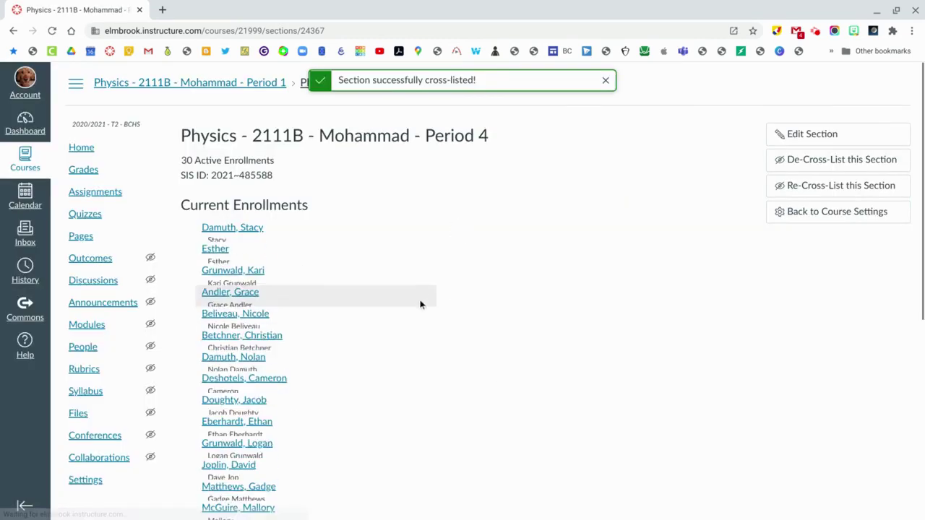
click(25, 127)
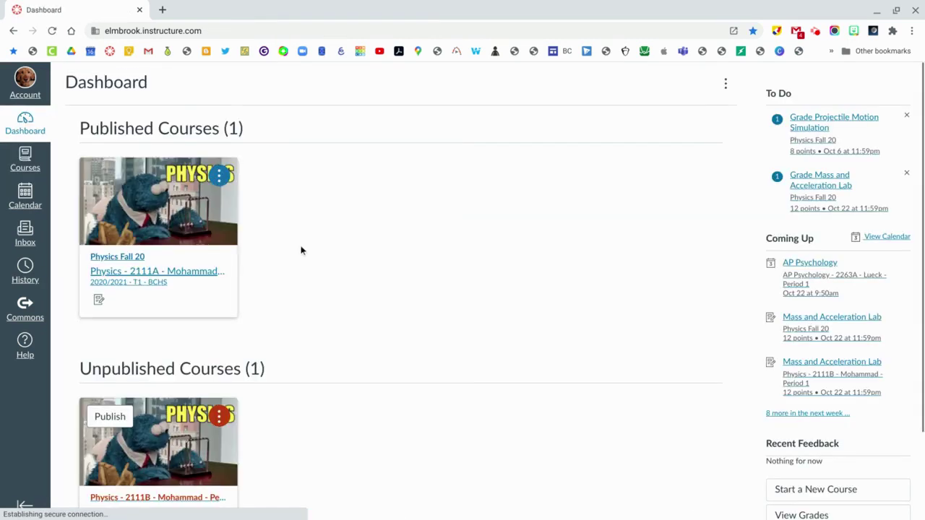
Open the unpublished Physics 2111B Period 1 course and view its weekly Zoom links
scroll(301, 250, down, 1)
scroll(301, 250, up, 1)
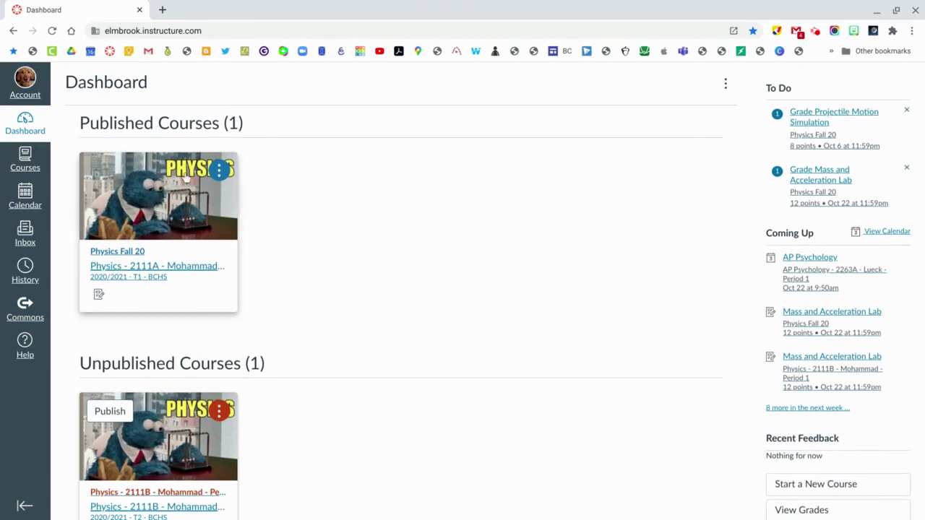
scroll(245, 285, down, 3)
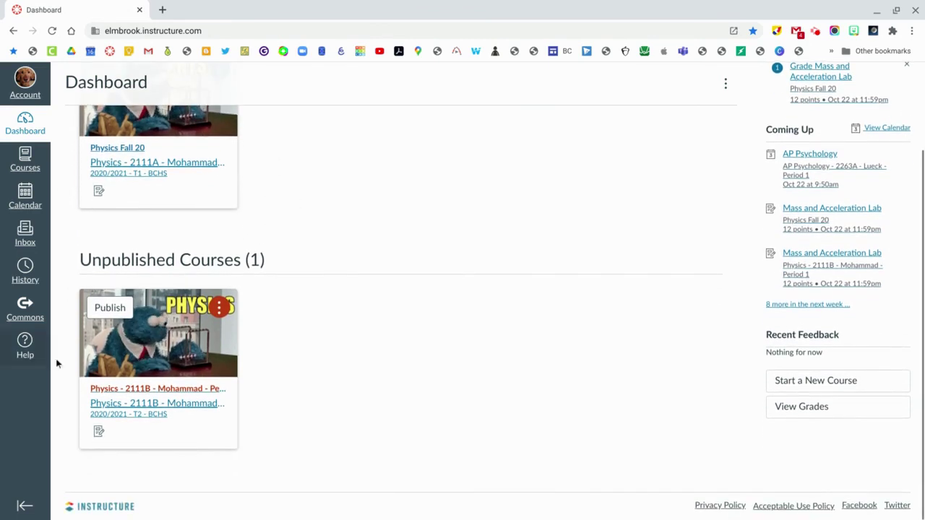
click(165, 359)
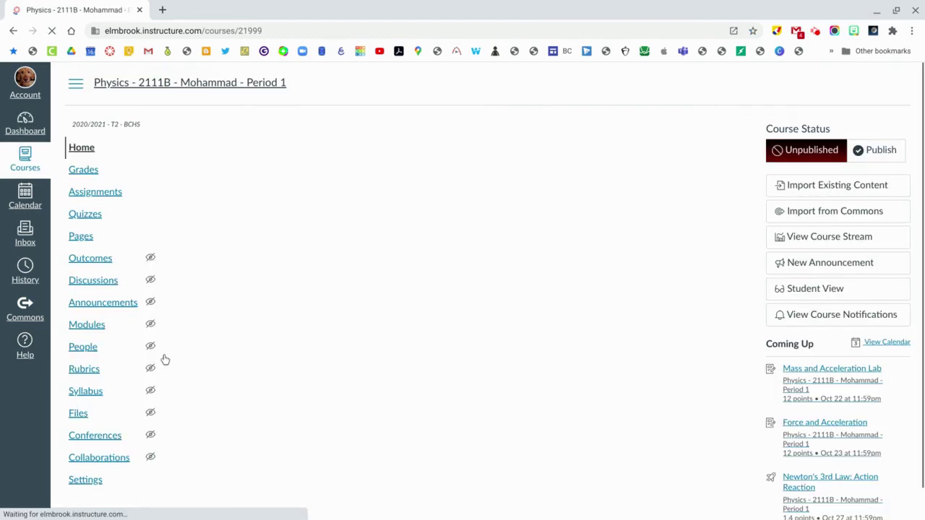
scroll(147, 351, down, 2)
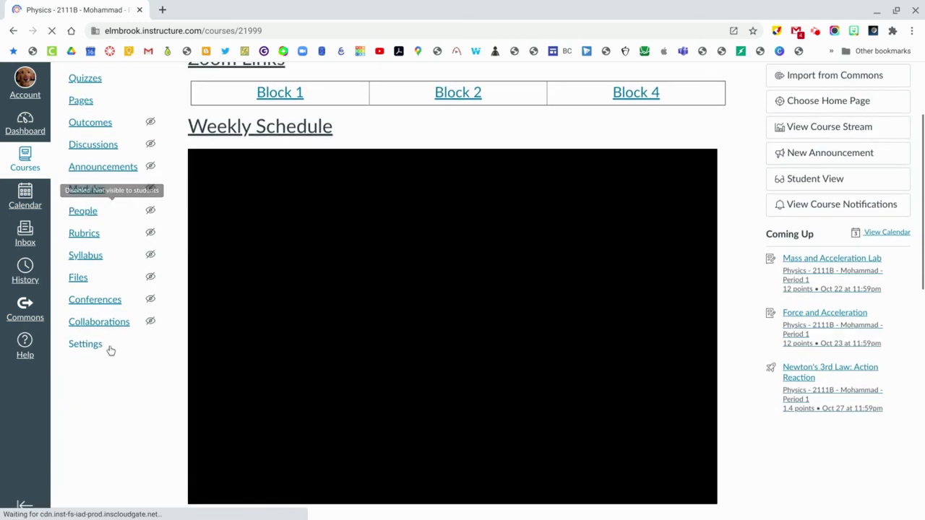
Show the Period 1 course's sections: Periods 1, 2 and 4 with 31, 24 and 30 users
click(85, 344)
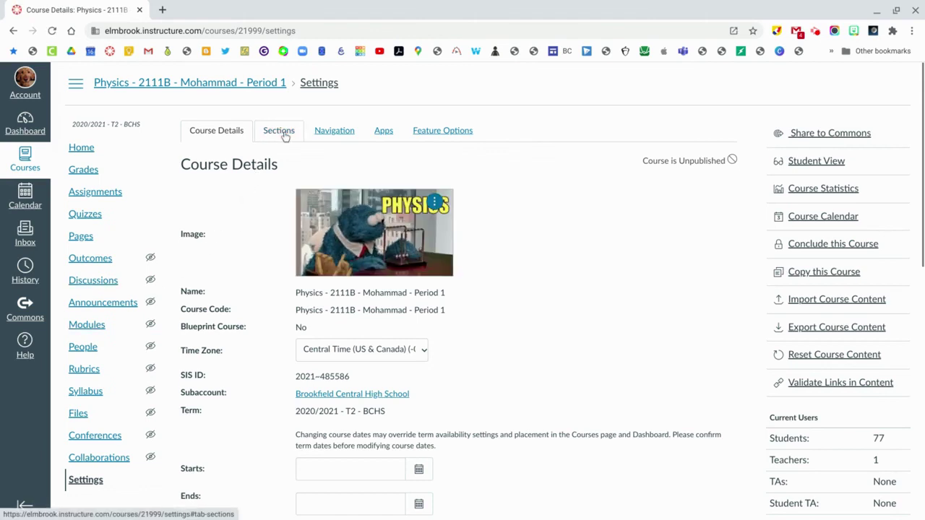
click(285, 137)
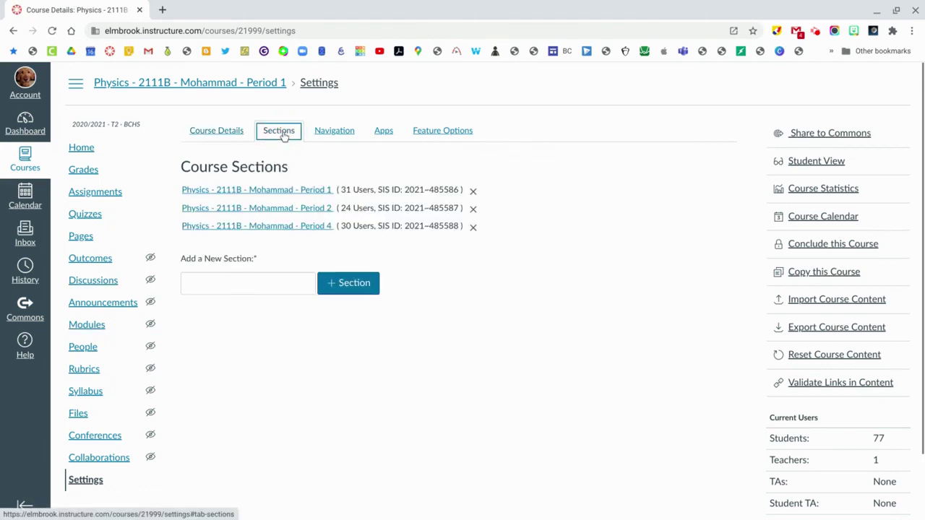